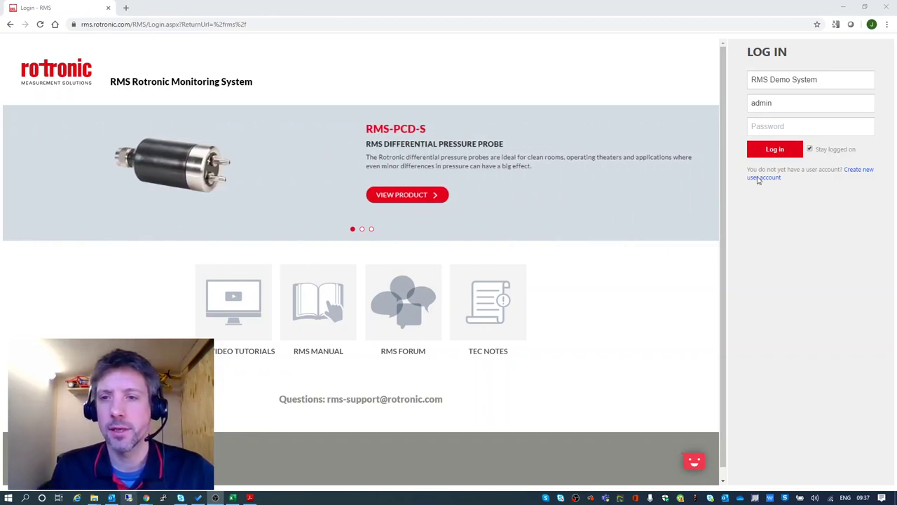
Log in to the RMS Demo System with the account password
left_click(796, 126)
type("••••")
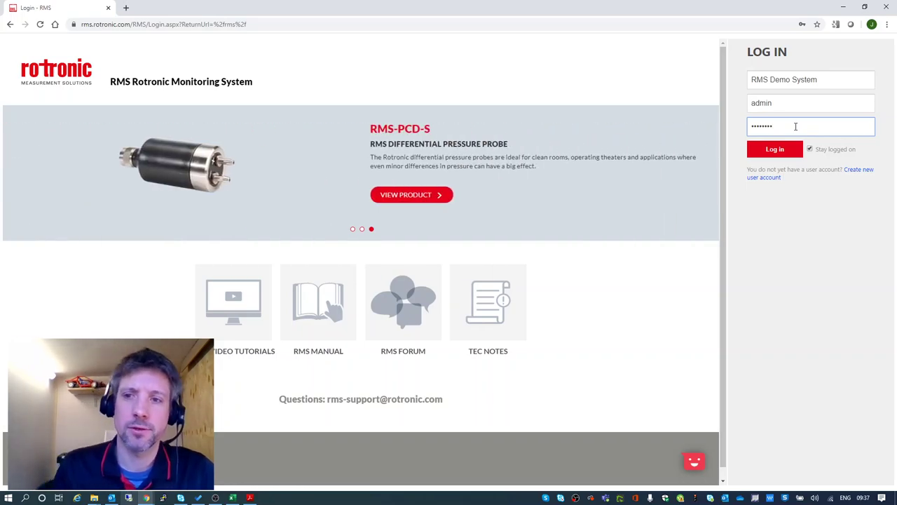
left_click(775, 151)
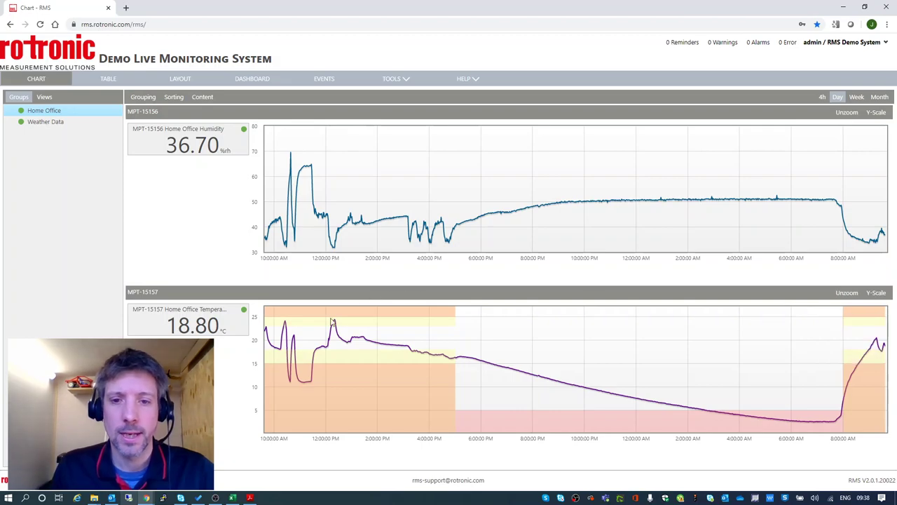
mouse_move(713, 412)
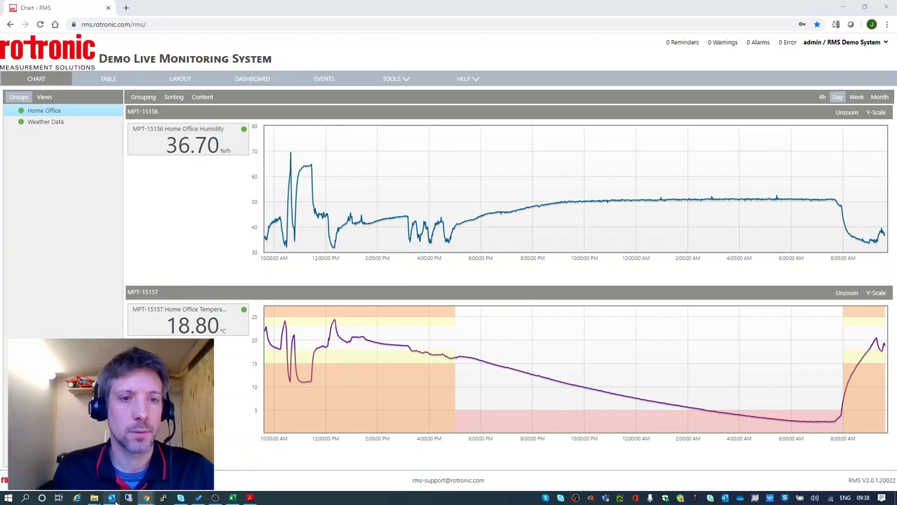
left_click(111, 497)
left_click_drag(530, 137, 653, 225)
left_click(653, 224)
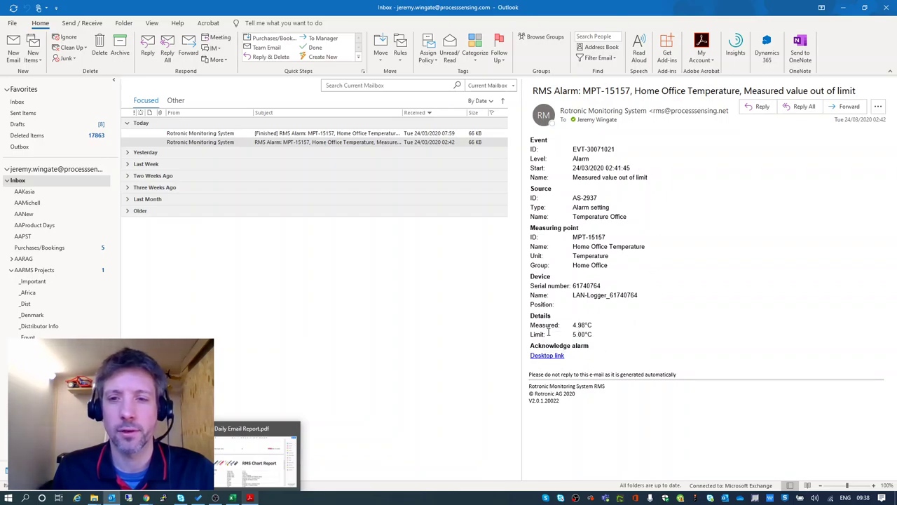
left_click(368, 135)
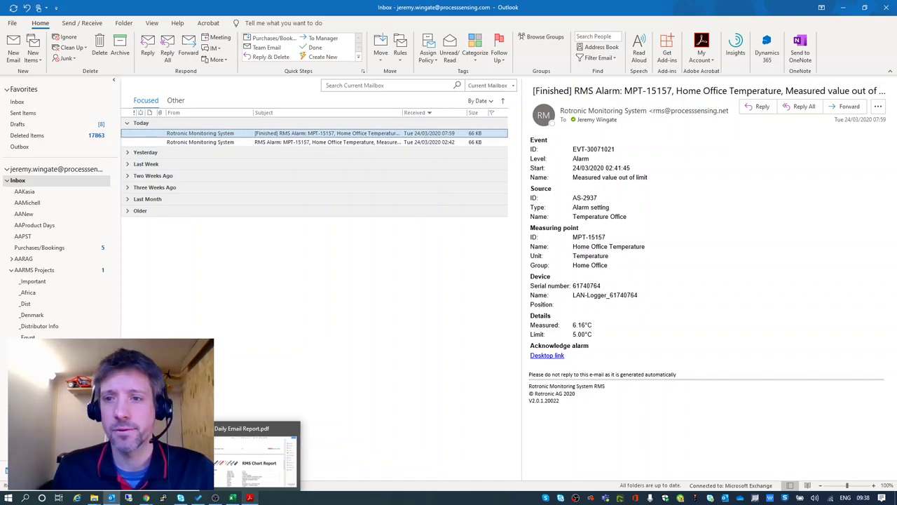
left_click(848, 10)
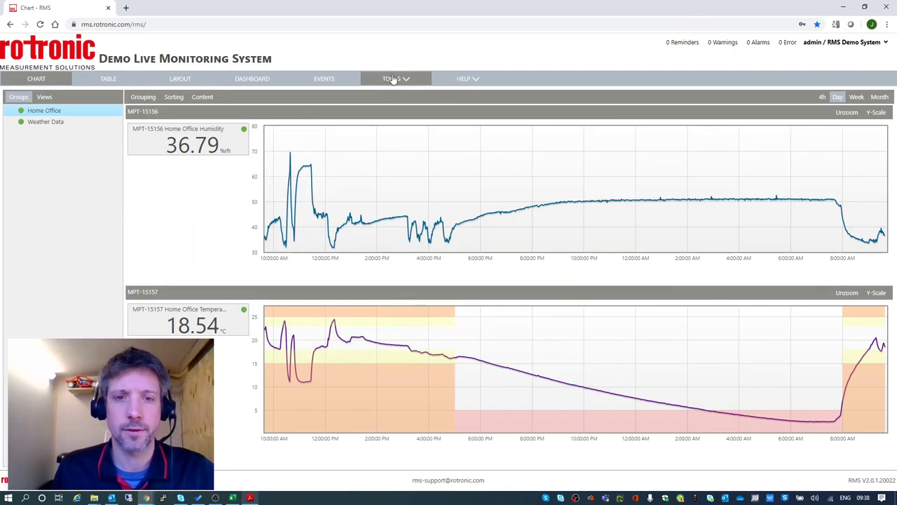
Add a new report template named 'Demo Chart Report' under Tools > Setup > Report templates
left_click(416, 80)
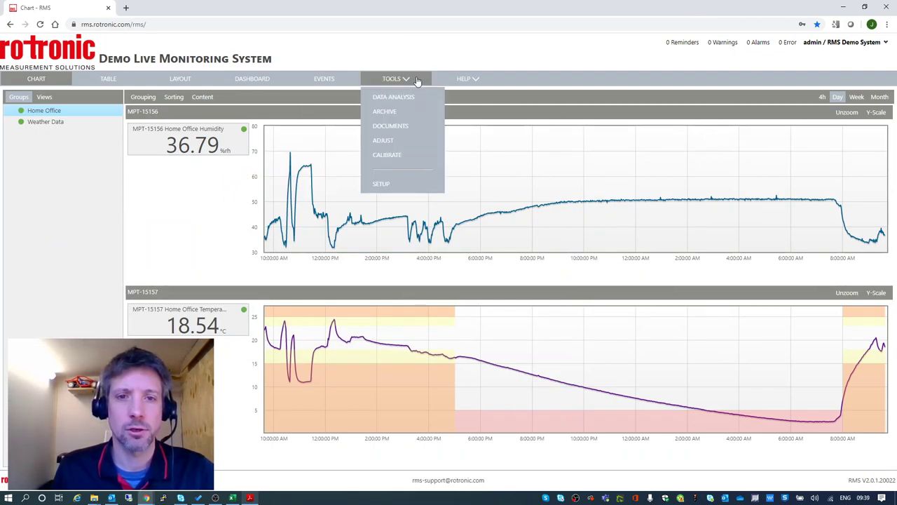
left_click(402, 185)
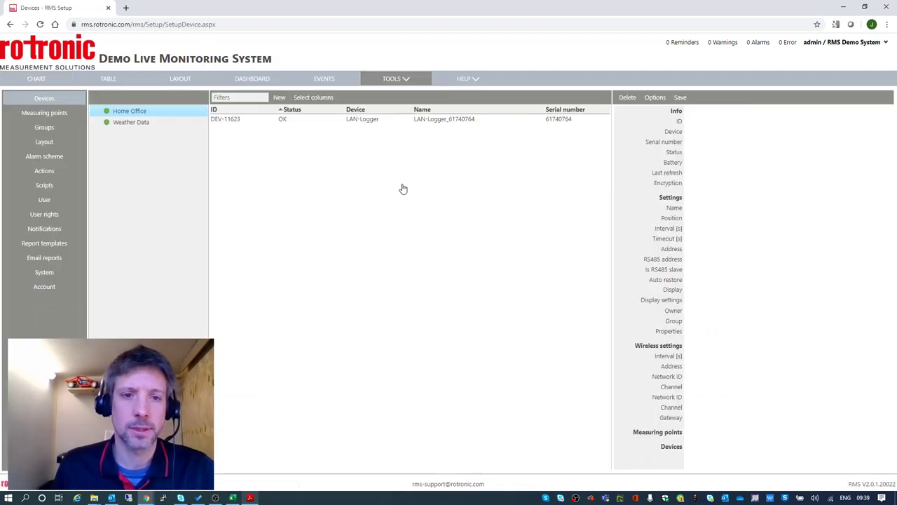
left_click(67, 249)
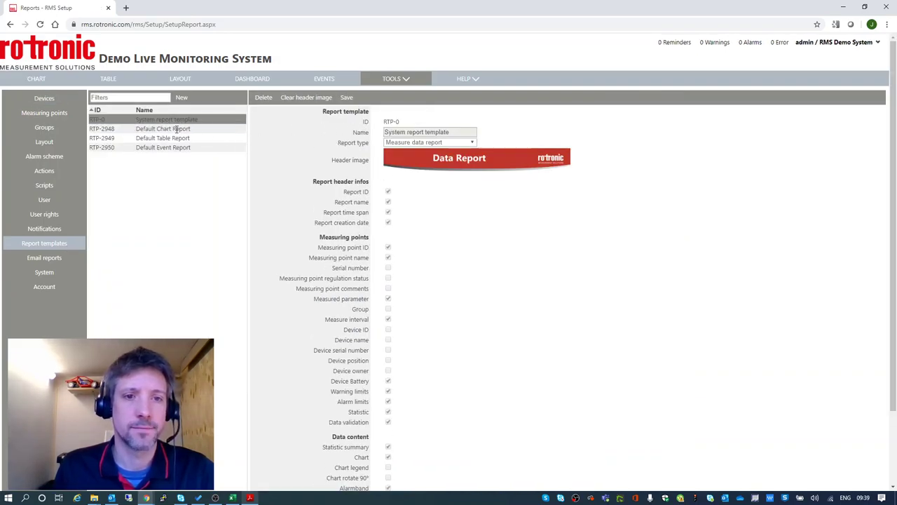
left_click(180, 97)
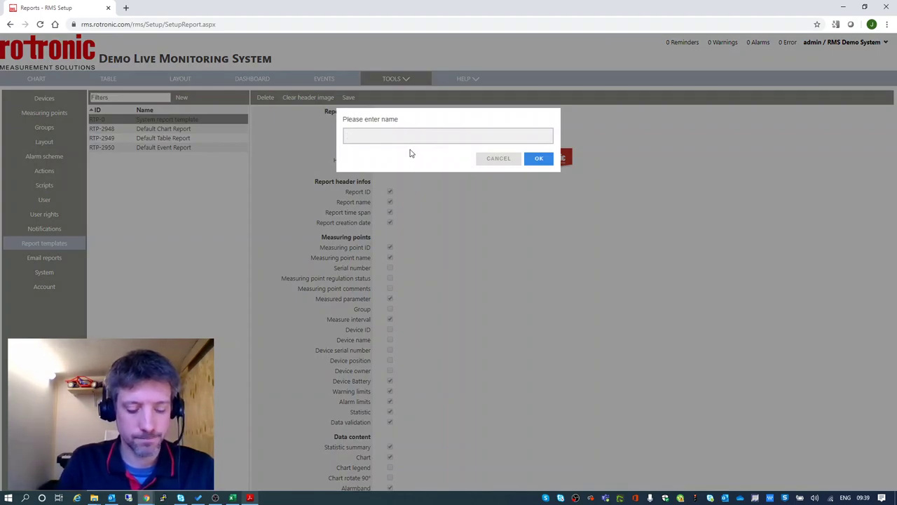
type("Demo Chart Report")
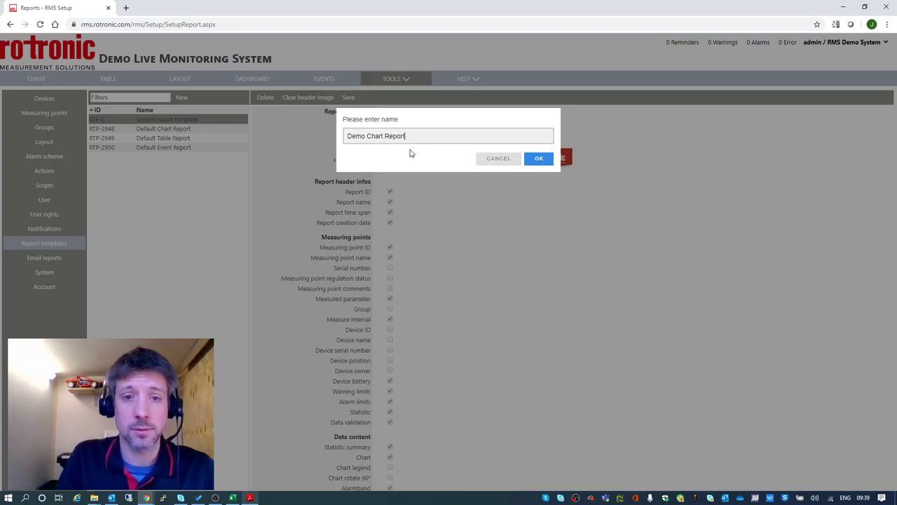
key("Return")
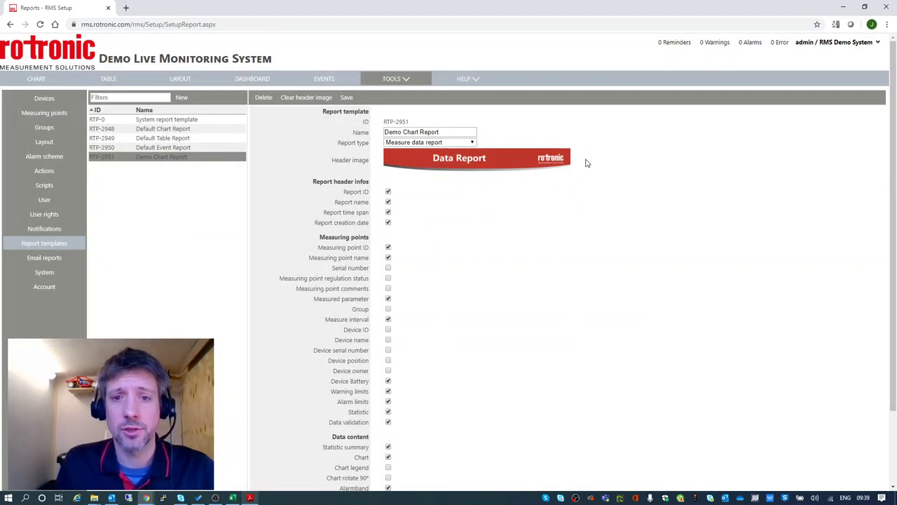
Load ChartHeader.png from the OneDrive folder as the template's header image
left_click(485, 162)
scroll(105, 168, "up", 5)
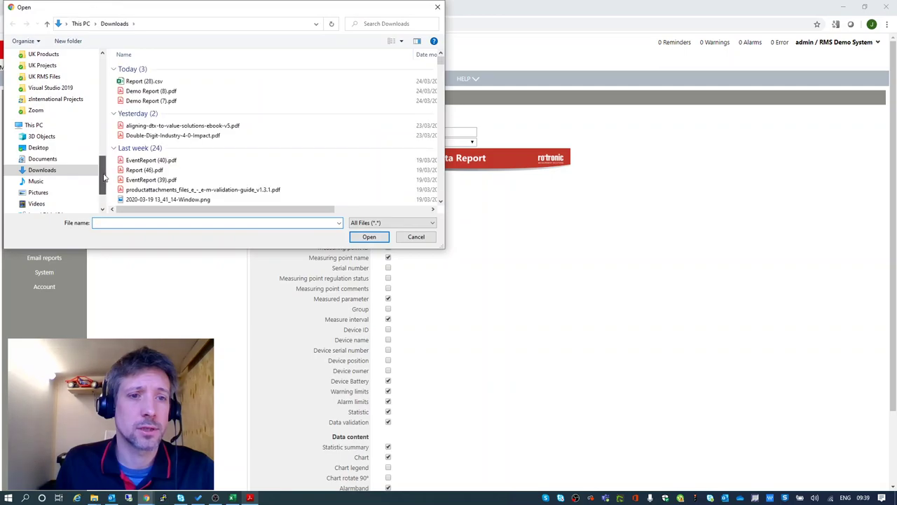
scroll(105, 125, "up", 5)
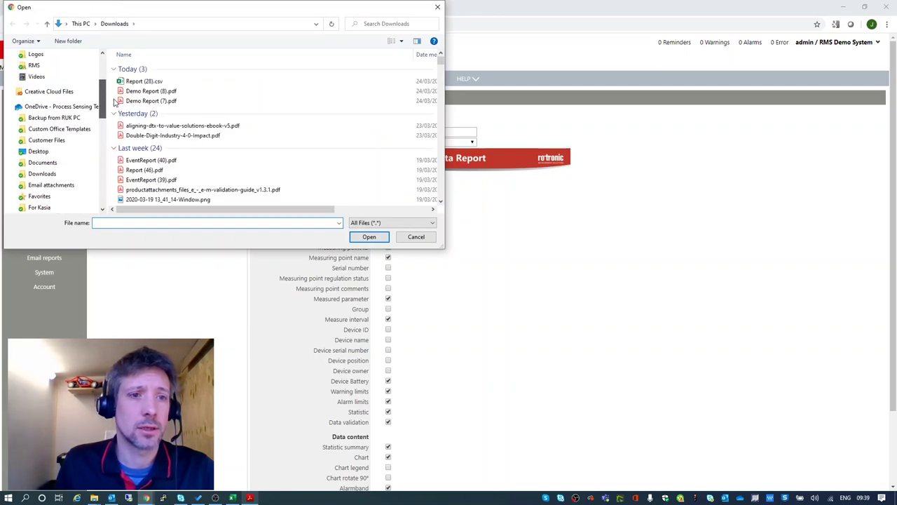
left_click(63, 106)
scroll(271, 170, "down", 10)
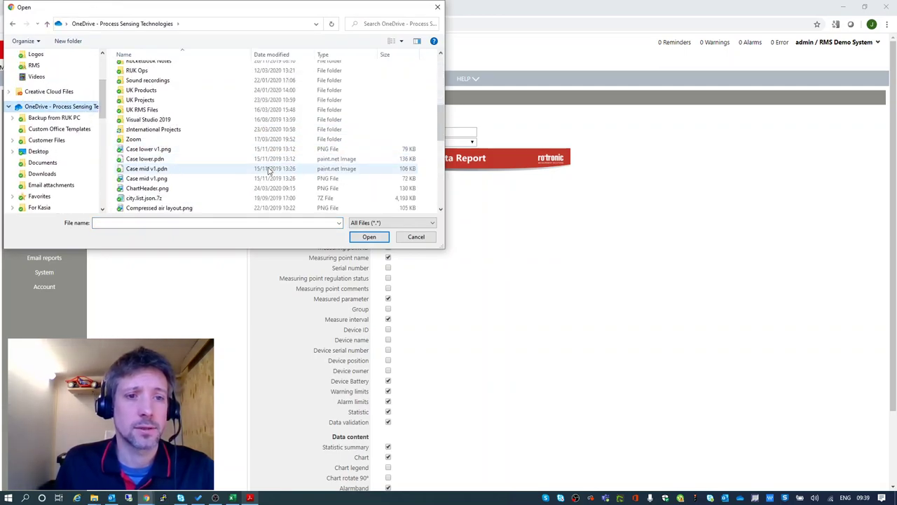
scroll(239, 143, "up", 2)
scroll(239, 143, "up", 1)
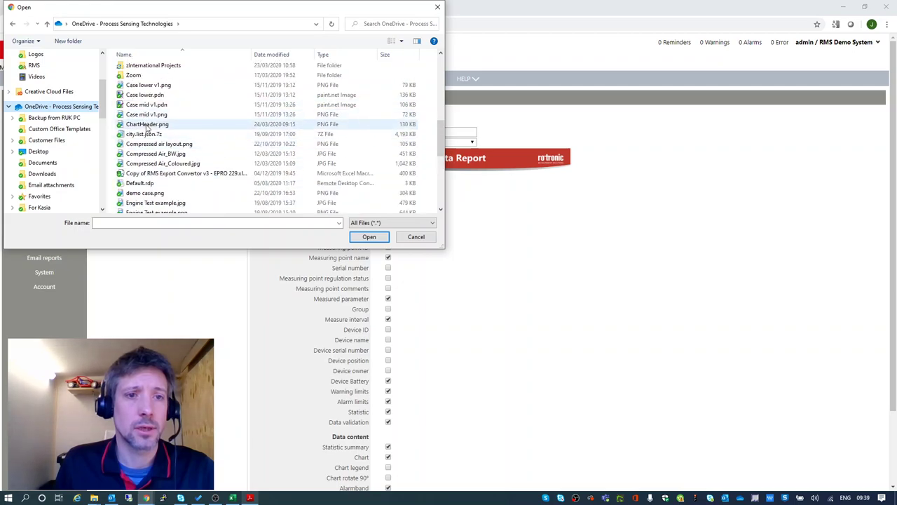
left_click(147, 125)
left_click(368, 237)
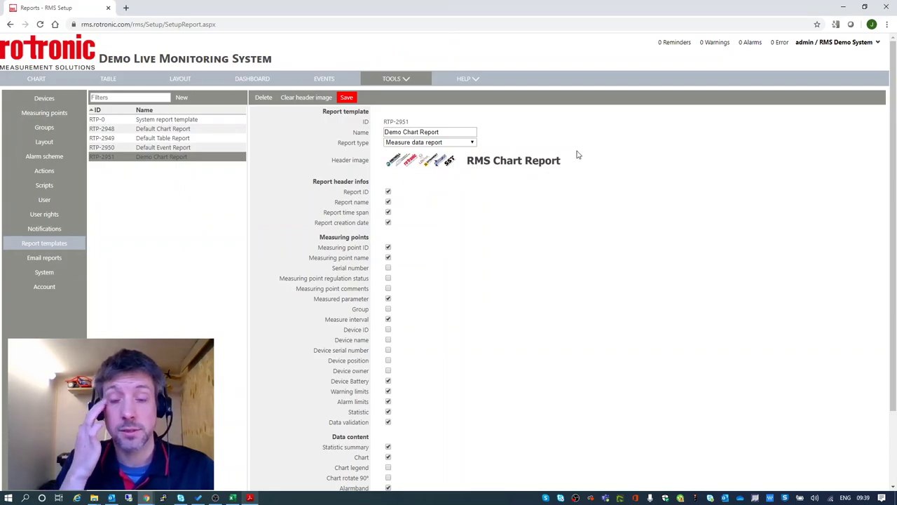
Save the template with its new header and include the report time span
left_click(350, 100)
scroll(435, 220, "down", 1)
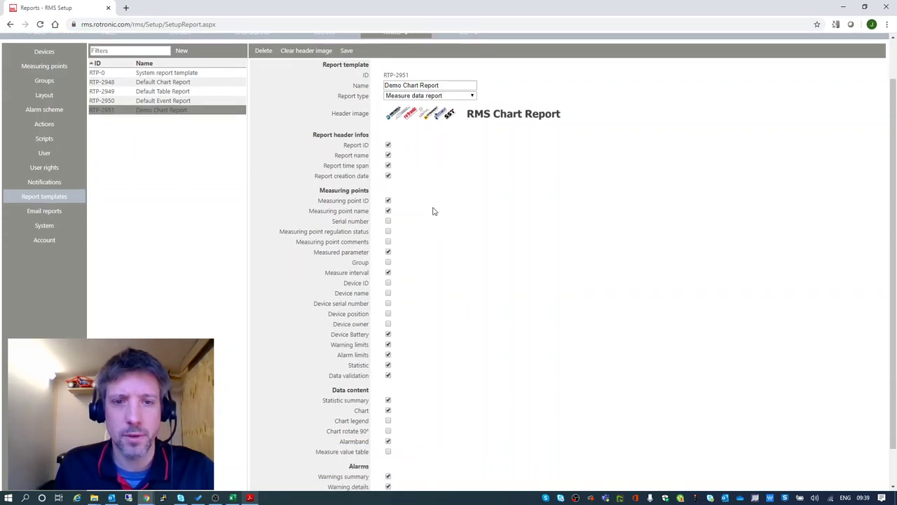
left_click(389, 165)
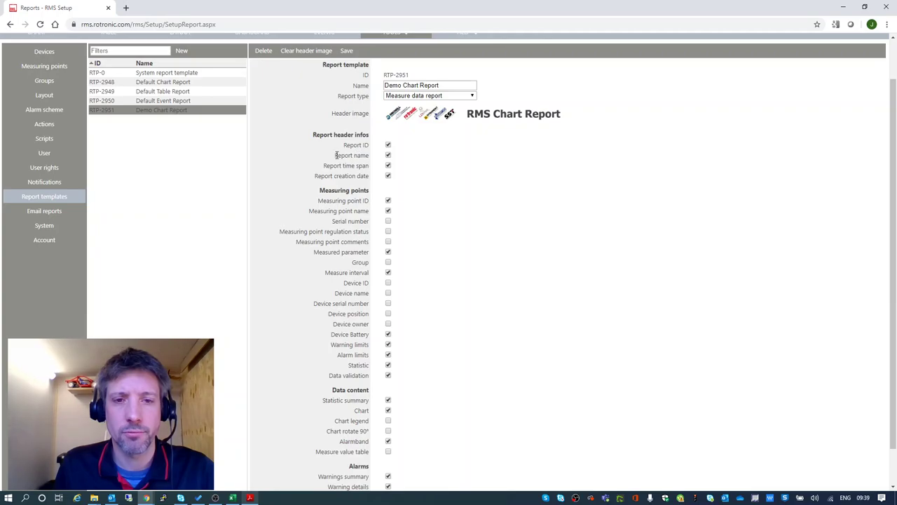
Swap measuring point ID for serial number, device serial number and chart legend, then save
scroll(487, 184, "down", 1)
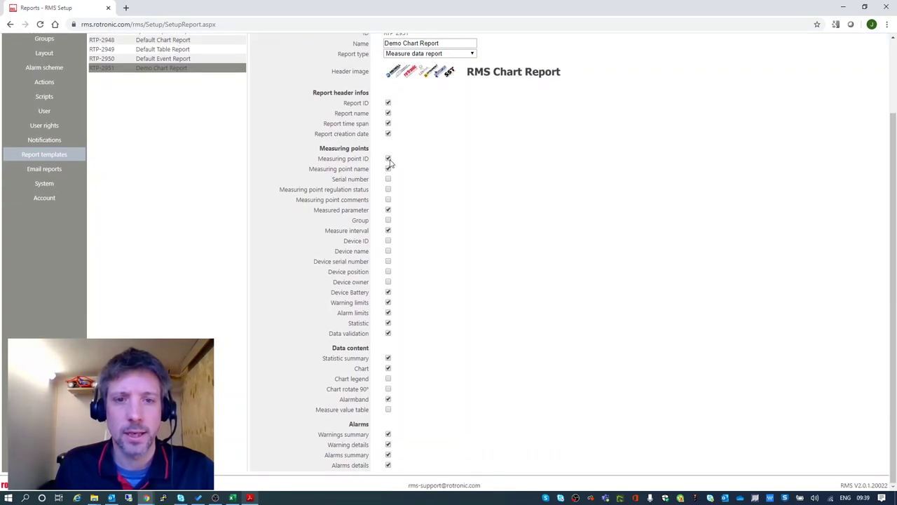
left_click_drag(321, 161, 375, 161)
left_click(333, 161)
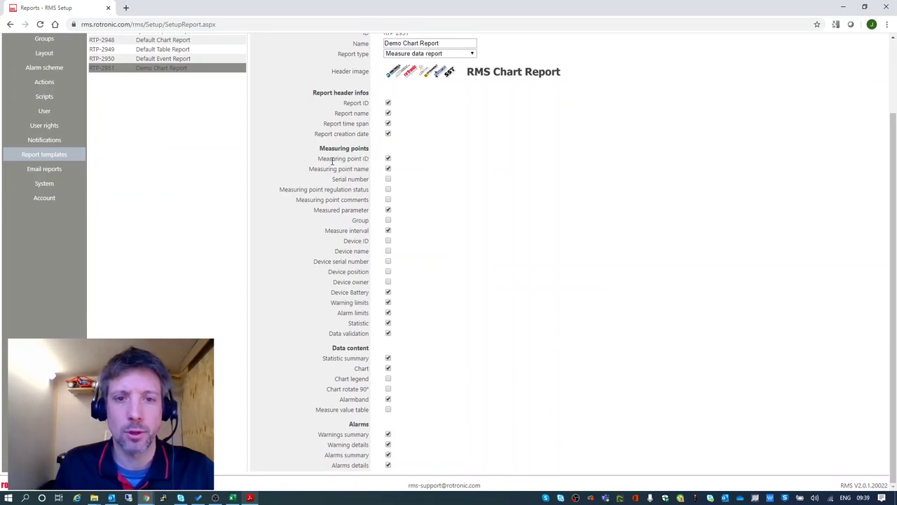
left_click(388, 180)
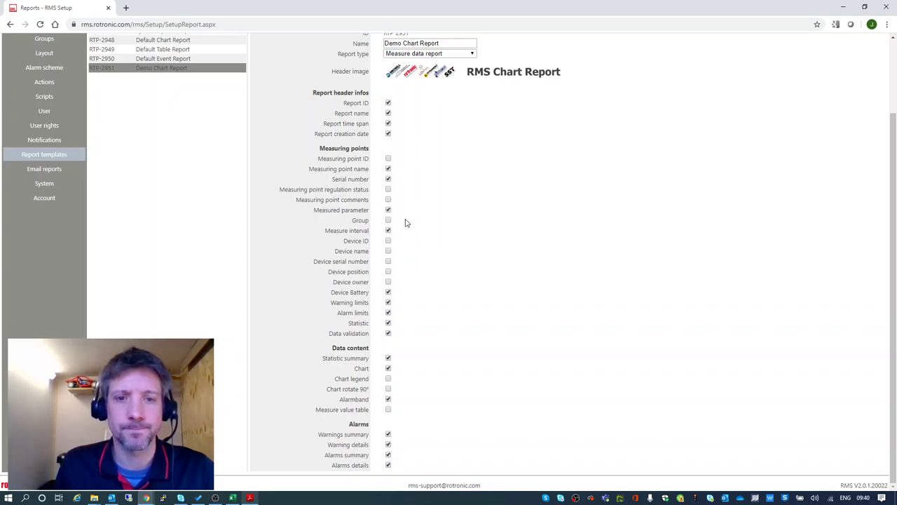
left_click(387, 262)
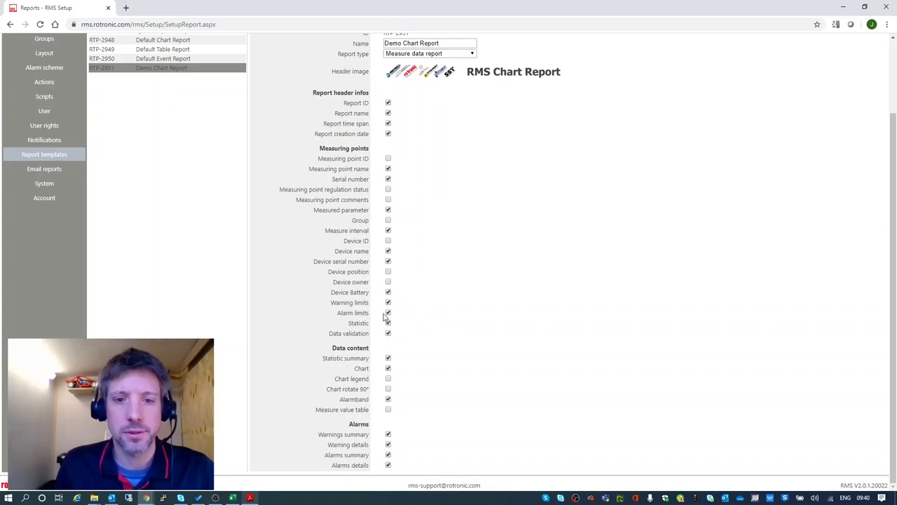
left_click(387, 379)
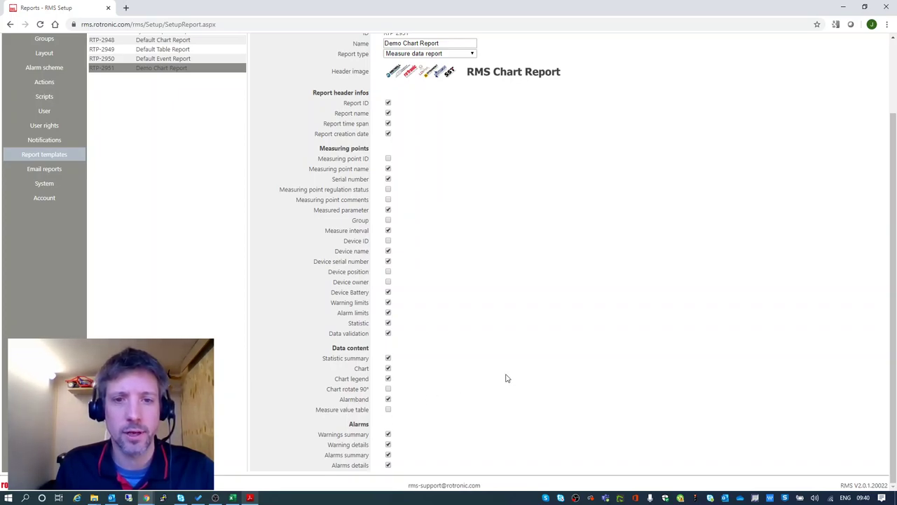
scroll(506, 379, "up", 2)
left_click(347, 98)
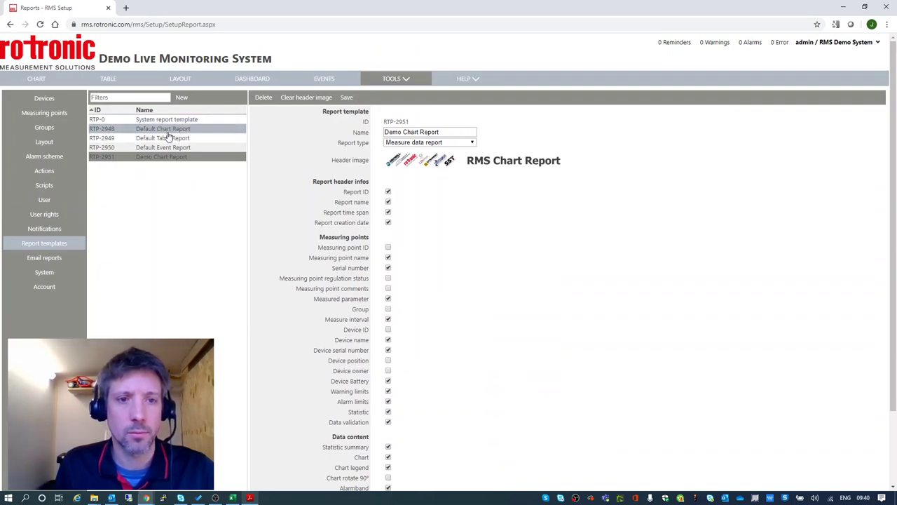
scroll(440, 252, "down", 2)
scroll(427, 394, "up", 2)
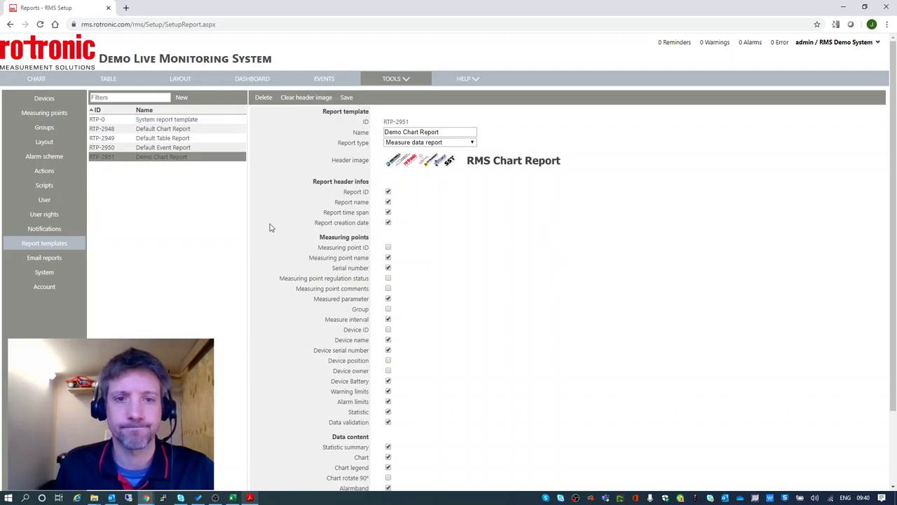
Set the Daily Email Report's template to Demo Chart Report, keeping the Daily interval
left_click(64, 262)
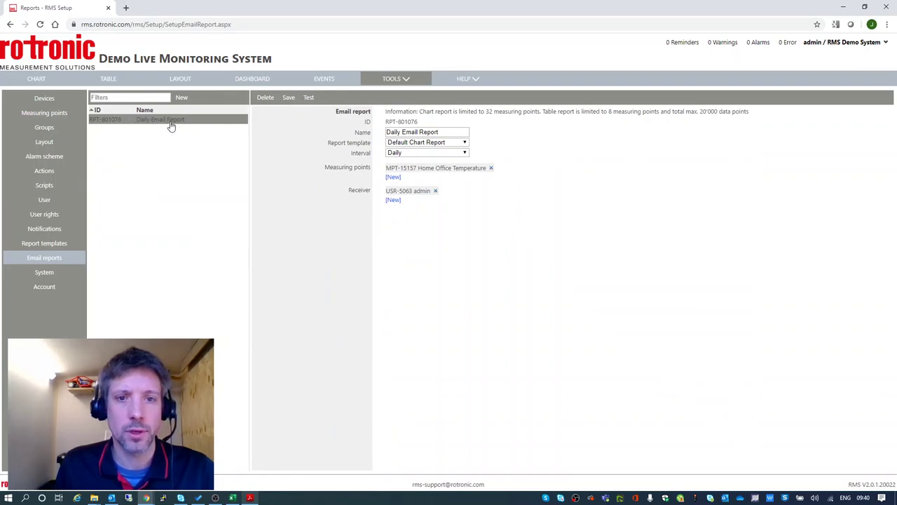
left_click(427, 143)
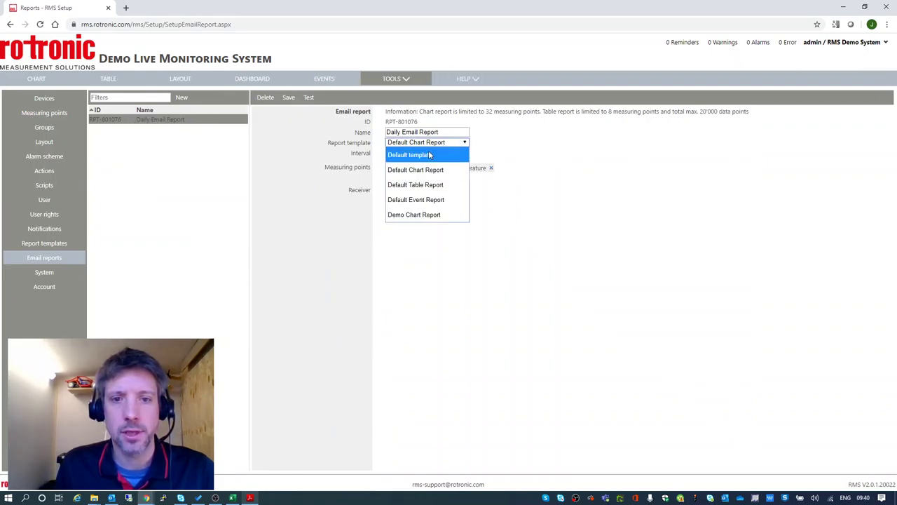
left_click(429, 216)
left_click_drag(398, 132, 441, 132)
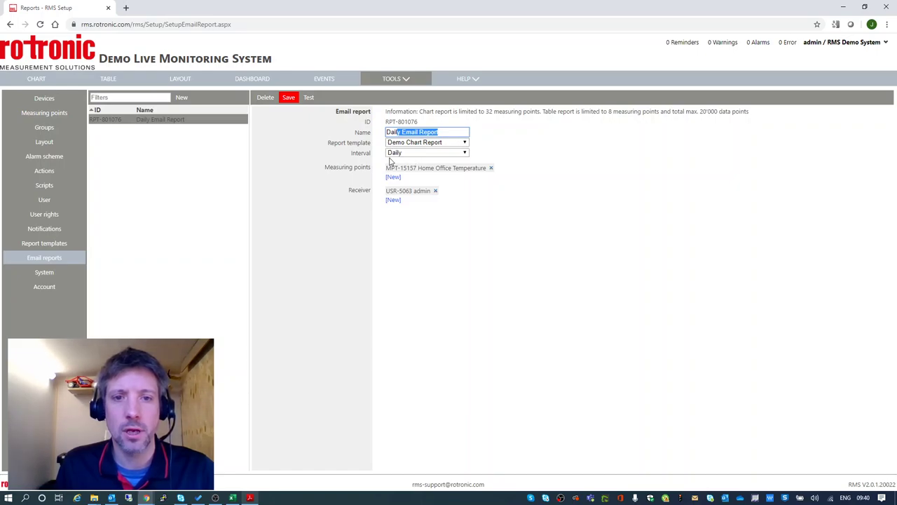
left_click(392, 153)
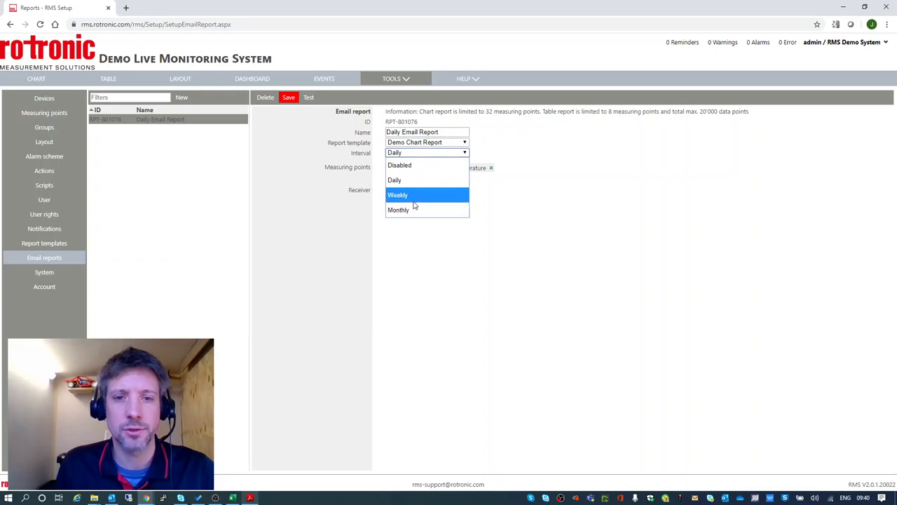
left_click(569, 190)
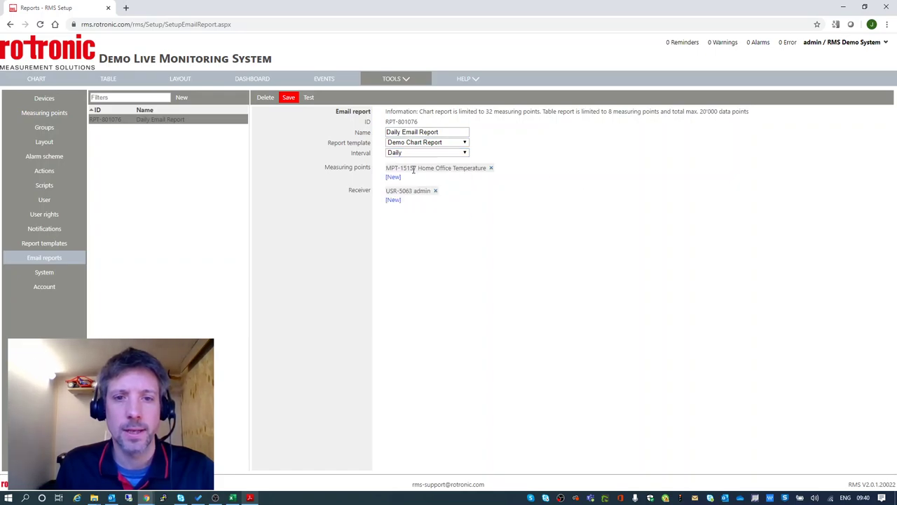
Save the email report and trigger a test send
left_click(289, 98)
left_click(315, 98)
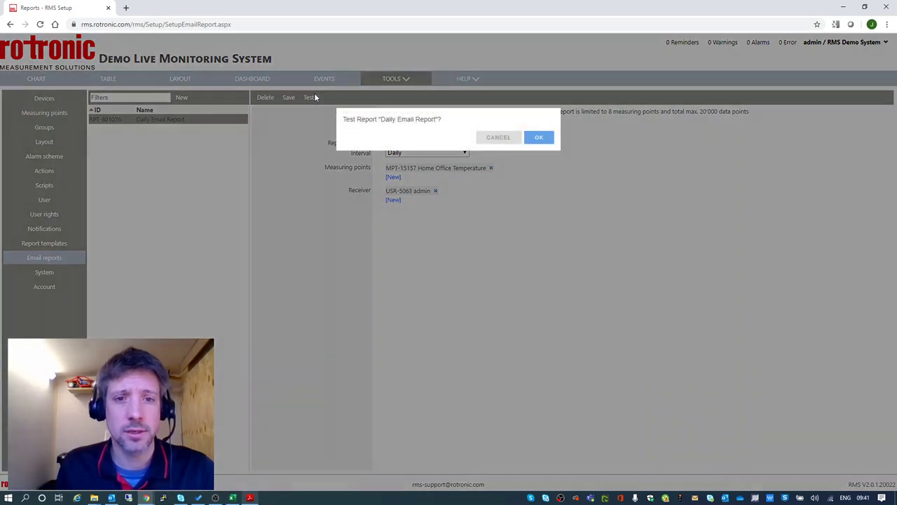
left_click(543, 140)
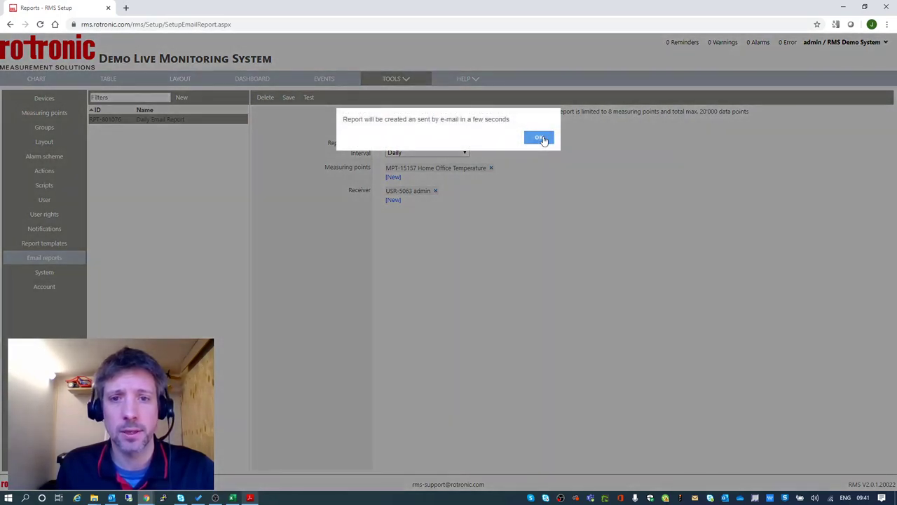
left_click(540, 138)
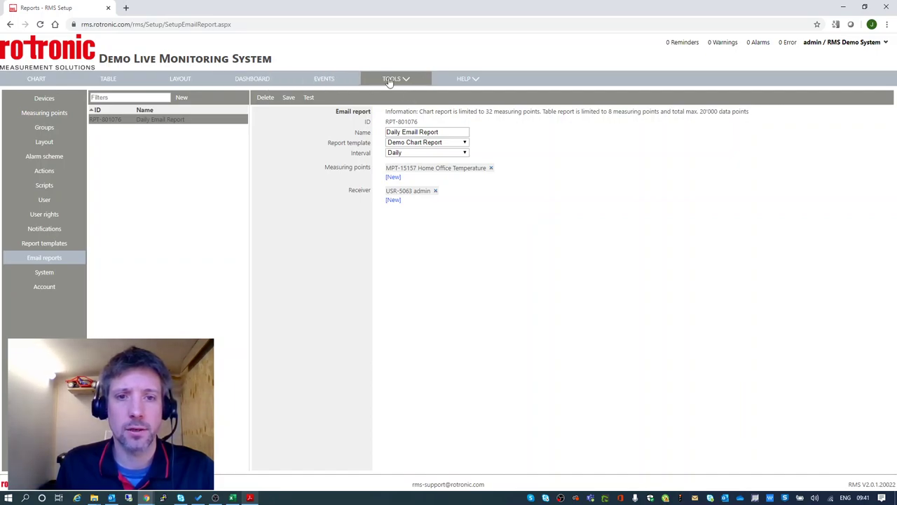
Go to Data Analysis from the Tools menu
left_click(389, 80)
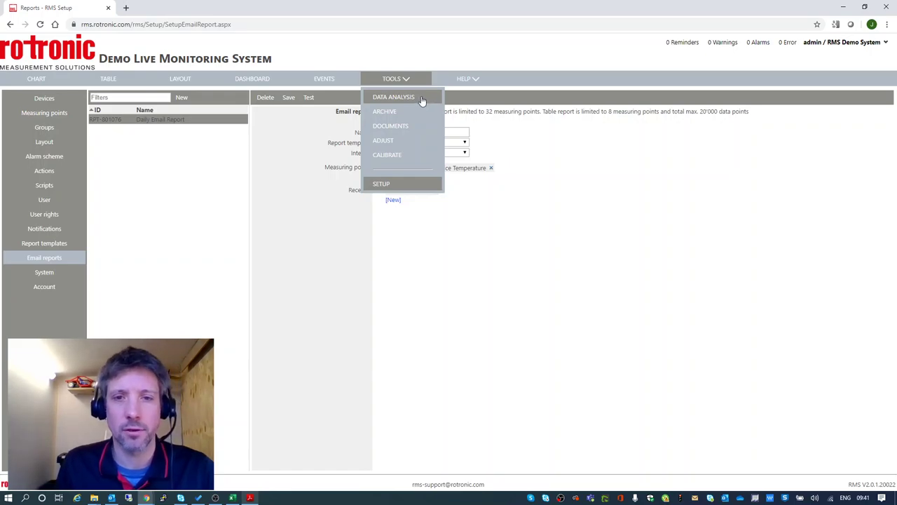
left_click(423, 100)
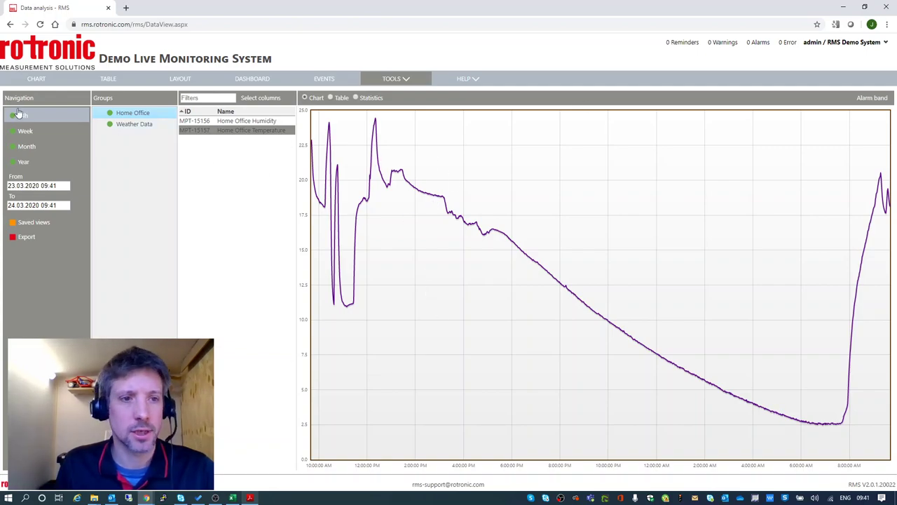
Return the chart to the last 24 hours and overlay the Home Office Temperature alarm band
left_click(33, 132)
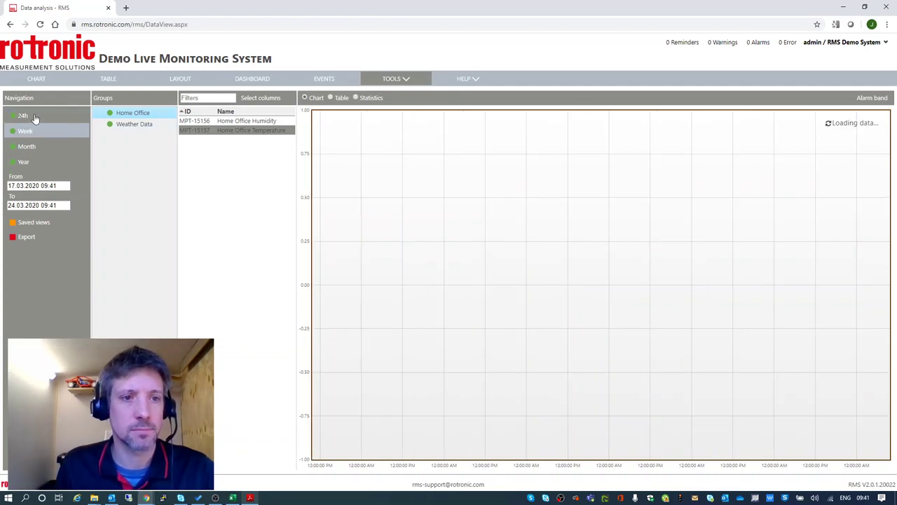
left_click(35, 118)
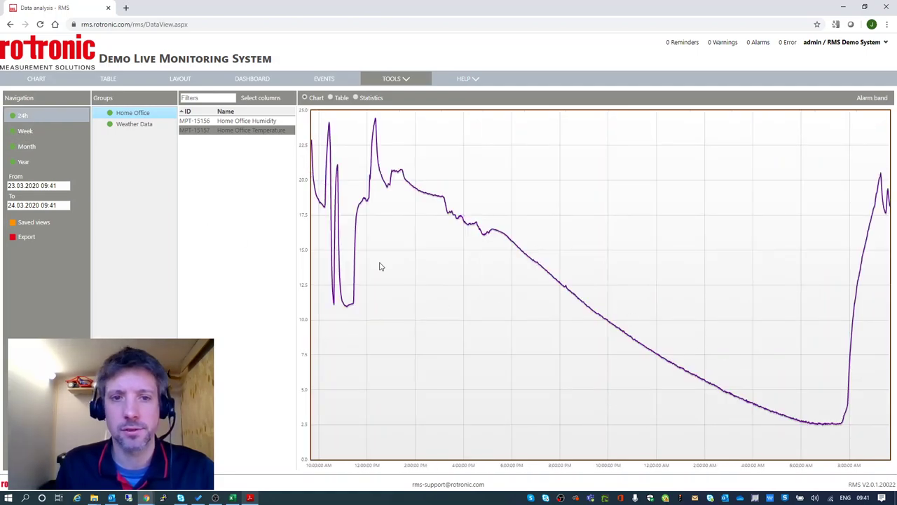
left_click(867, 101)
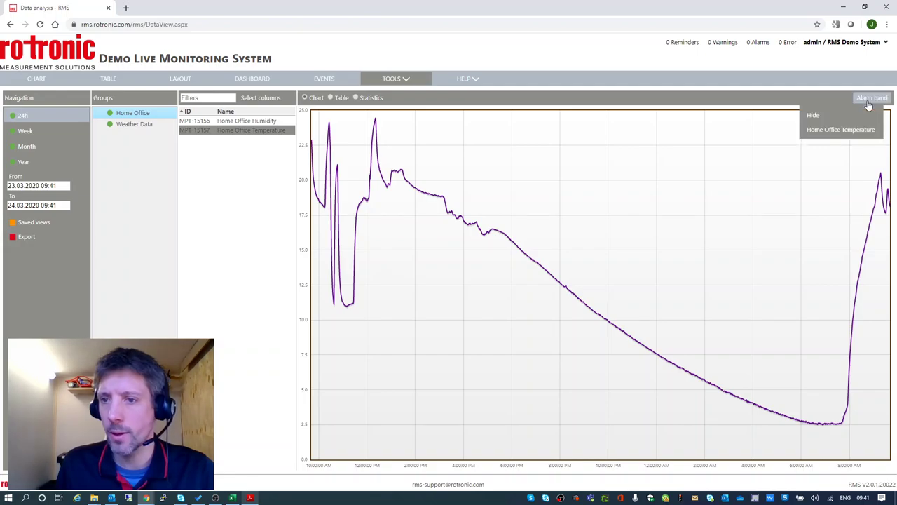
left_click(844, 133)
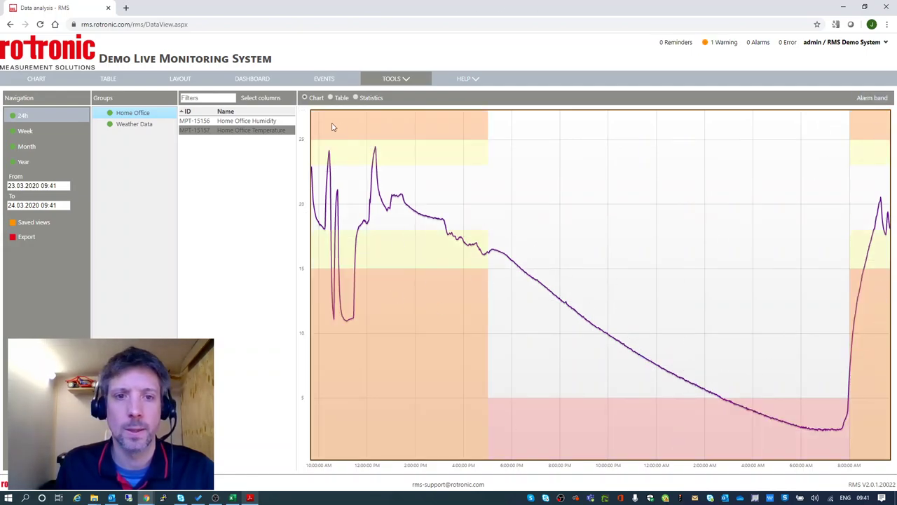
View the 24-hour statistics table (1440 readings, 8 warnings, 3 alarms) and expand the Export options
left_click(330, 98)
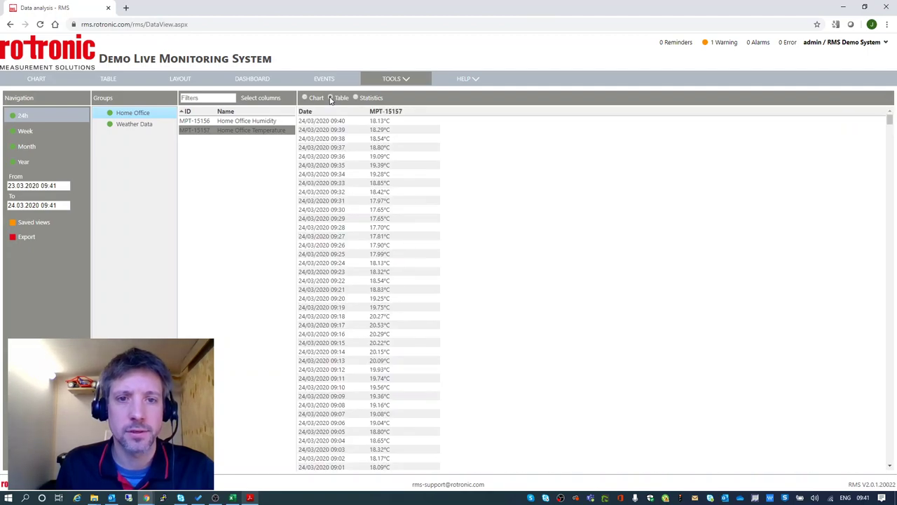
left_click(357, 98)
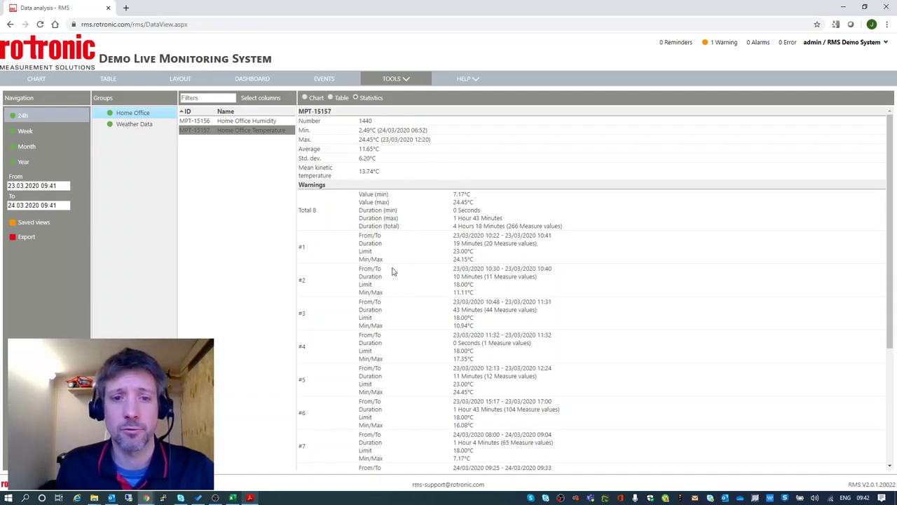
scroll(393, 271, "down", 3)
scroll(434, 180, "up", 1)
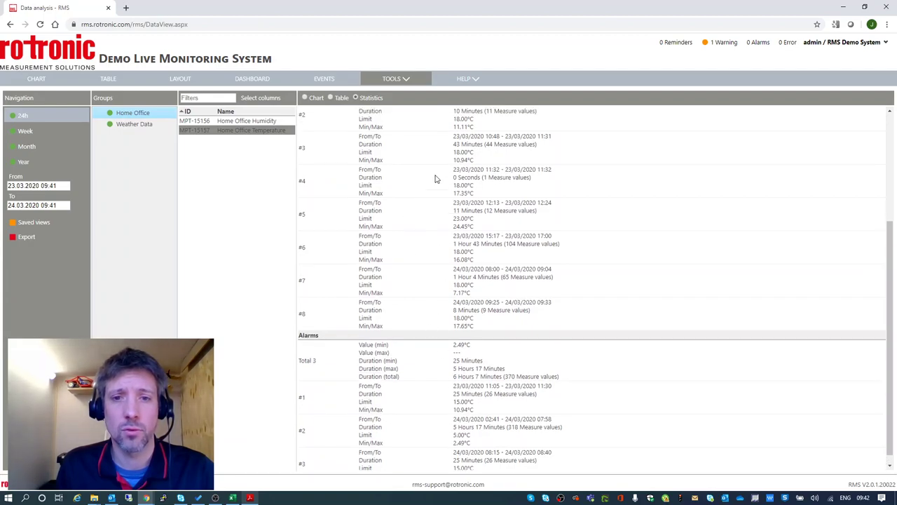
scroll(434, 179, "up", 2)
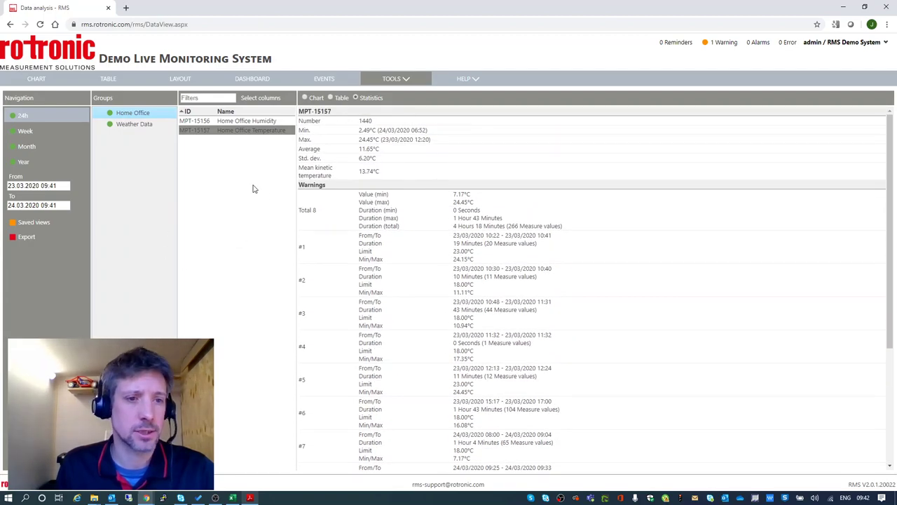
left_click(22, 238)
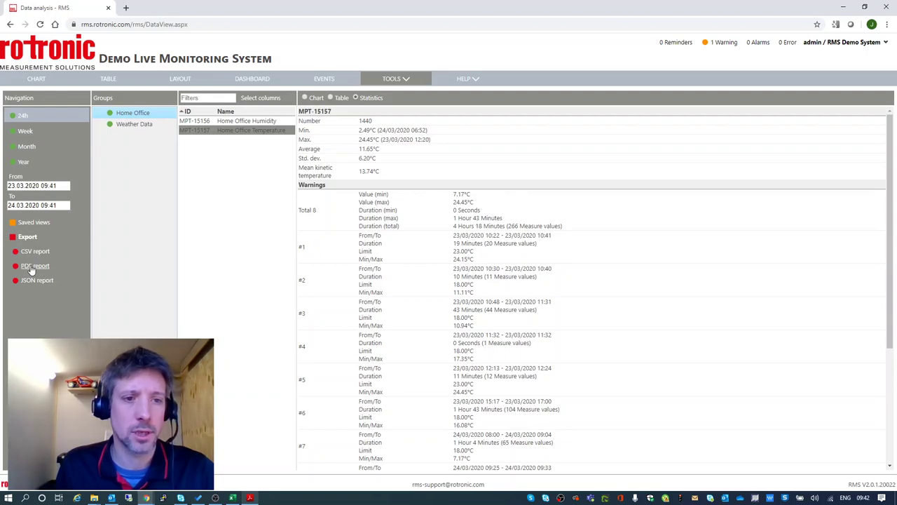
Generate a PDF report titled 'Demo Report' from the Demo Chart Report template
left_click(32, 266)
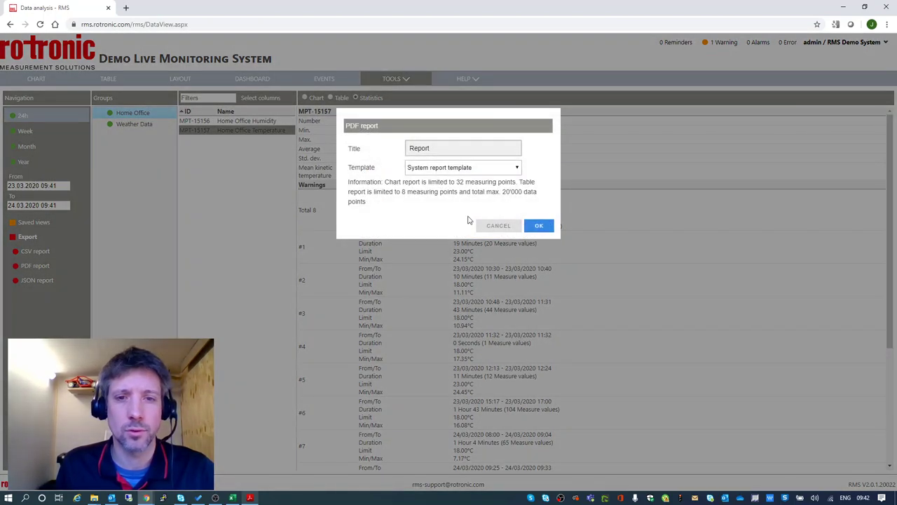
left_click(456, 168)
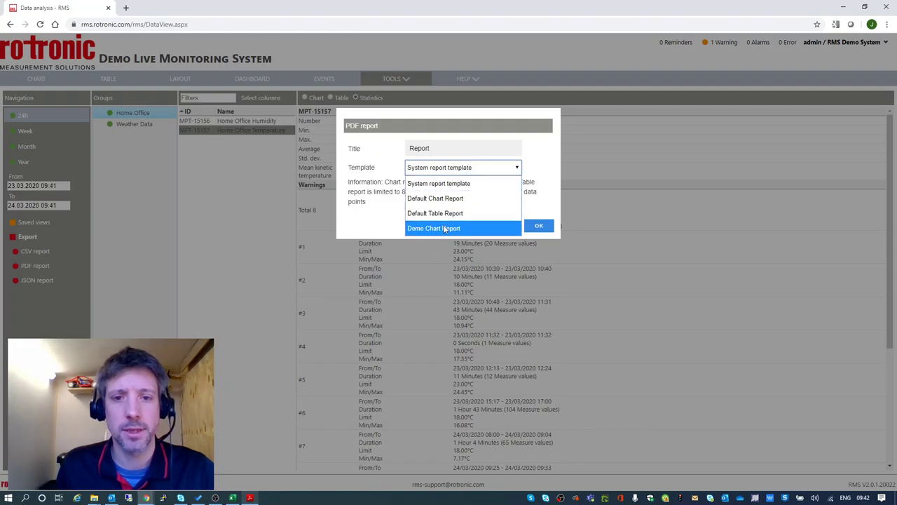
left_click(444, 229)
left_click(409, 147)
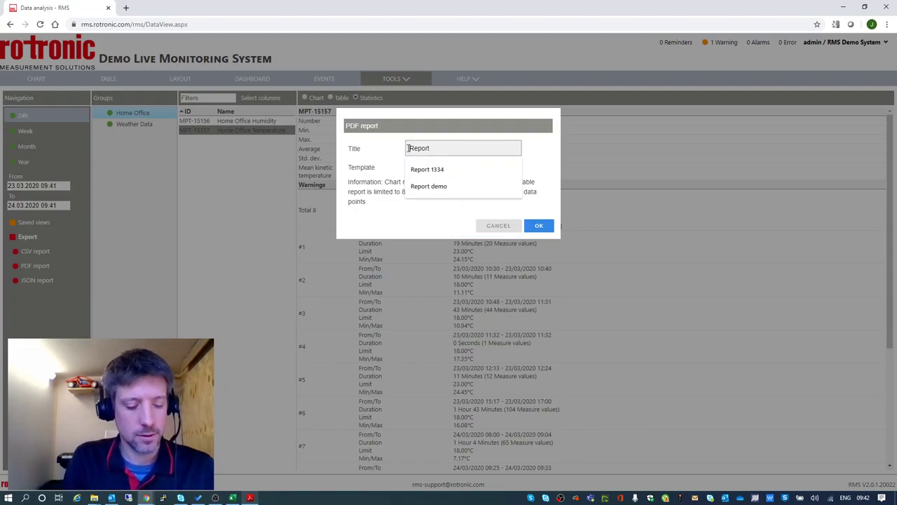
type("Demo")
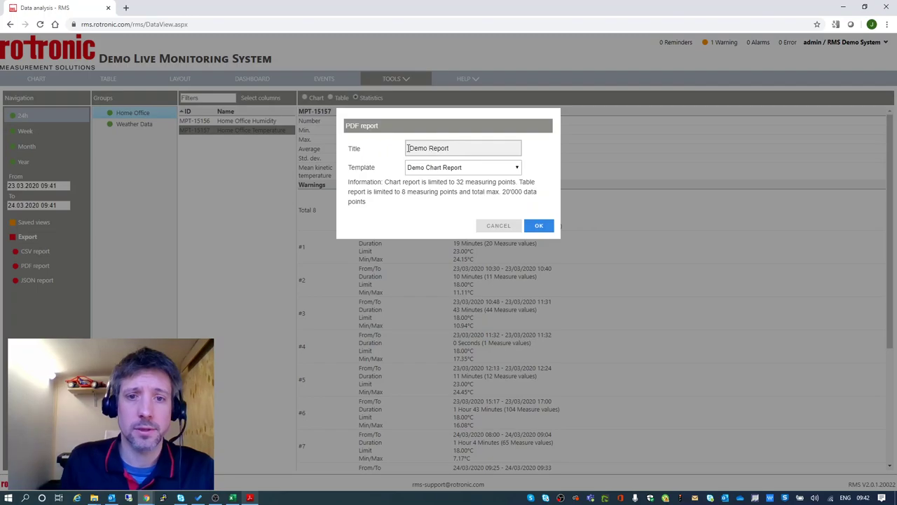
left_click(537, 225)
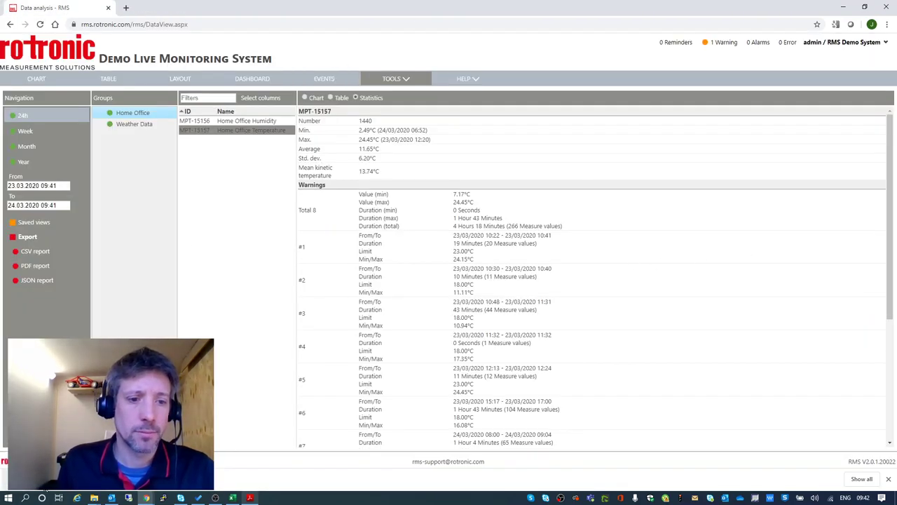
left_click(70, 479)
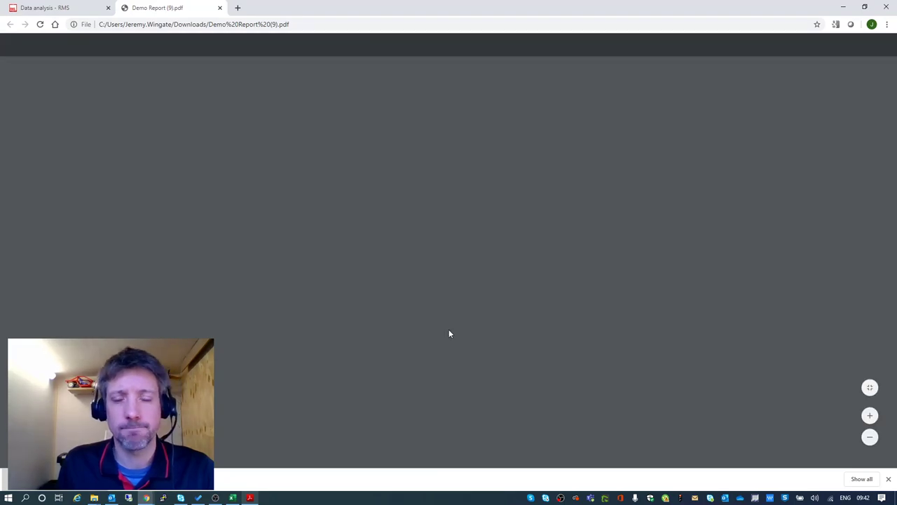
scroll(494, 214, "up", 3)
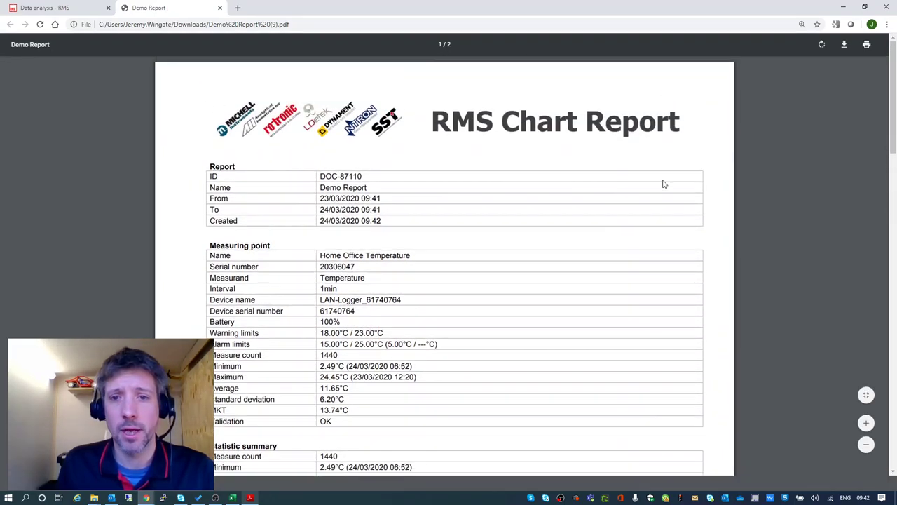
scroll(313, 114, "down", 2)
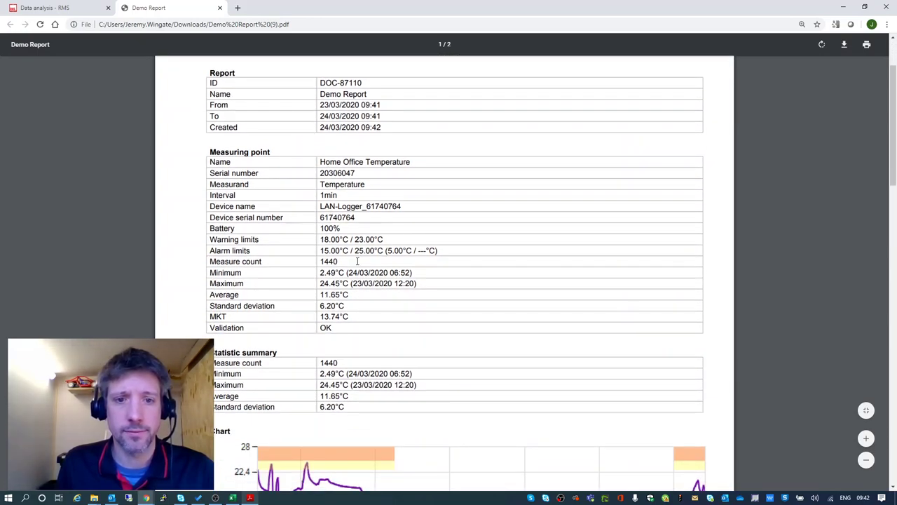
scroll(357, 264, "down", 1)
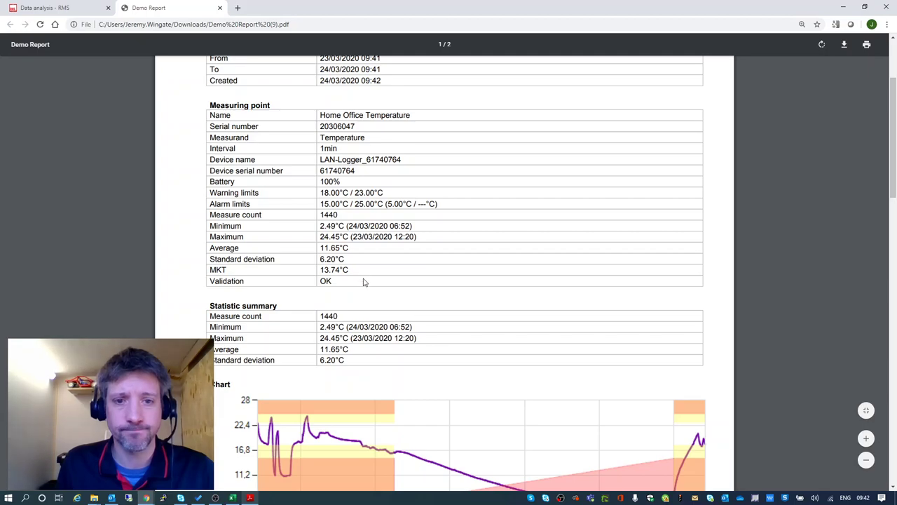
scroll(366, 268, "down", 1)
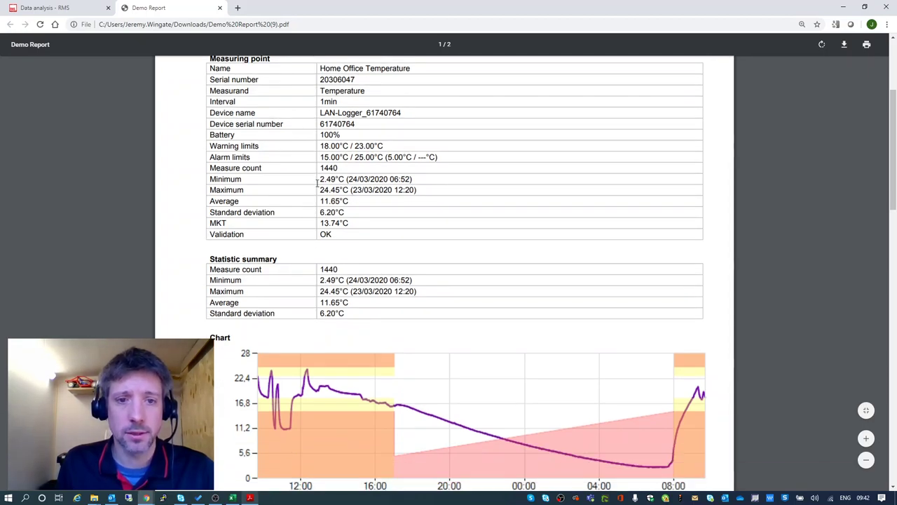
scroll(335, 188, "up", 2)
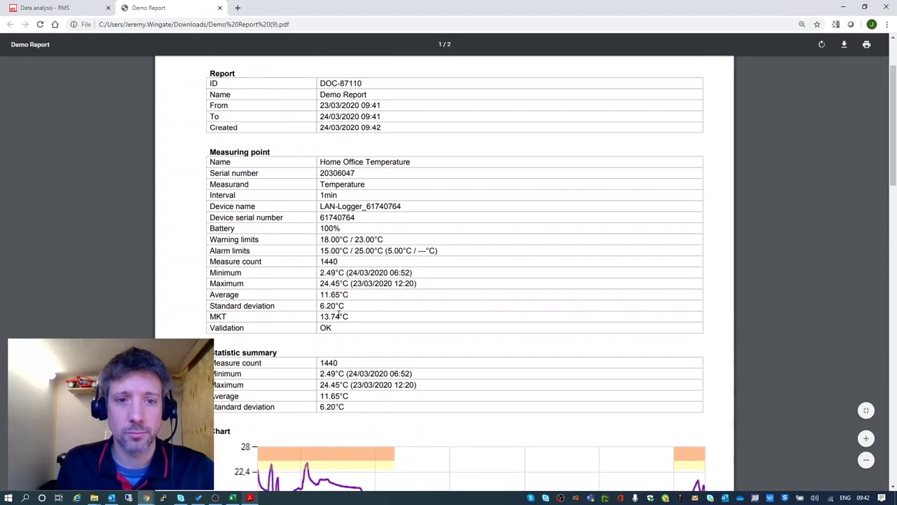
scroll(330, 291, "down", 2)
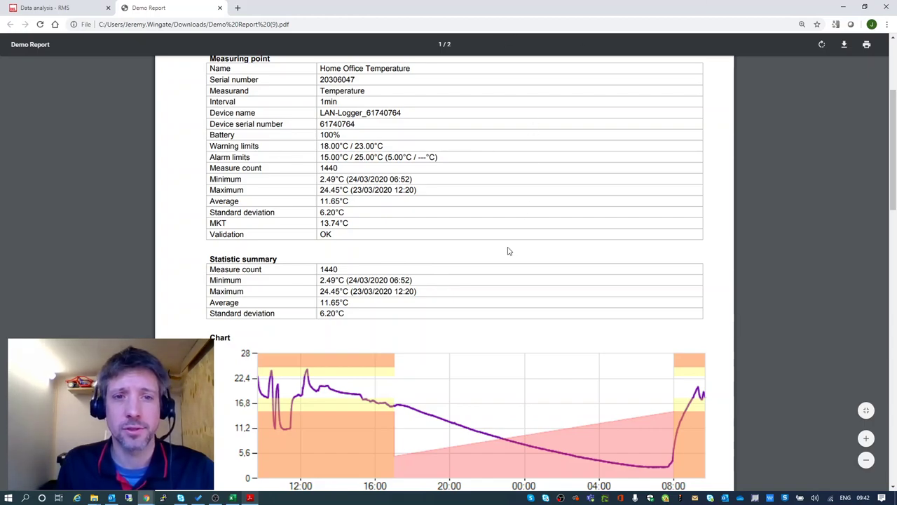
scroll(344, 155, "up", 1)
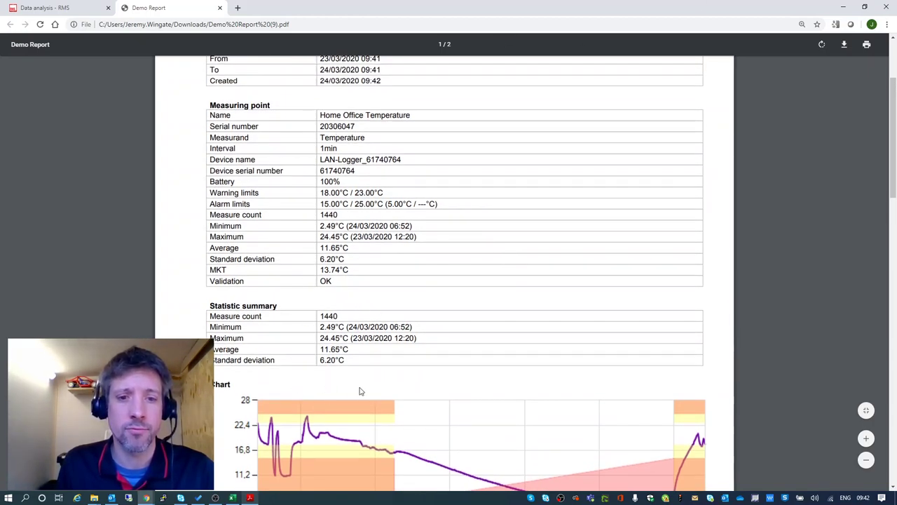
scroll(382, 360, "down", 3)
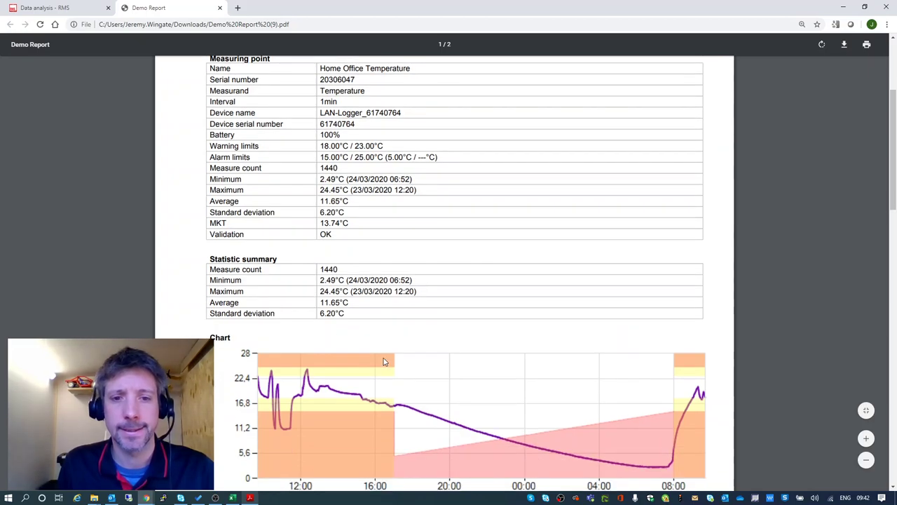
scroll(353, 423, "down", 2)
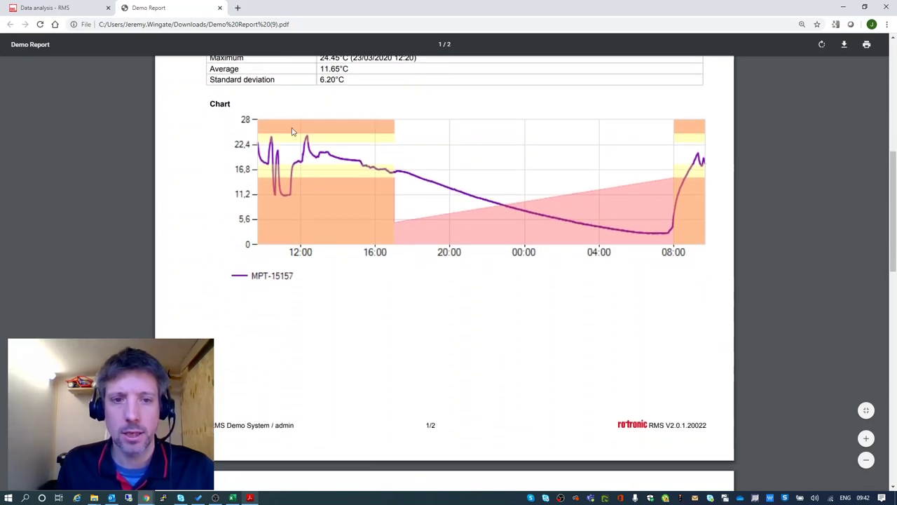
Scroll through page 2 of the Demo Report and select the total warnings duration text
scroll(537, 302, "down", 5)
scroll(283, 271, "down", 3)
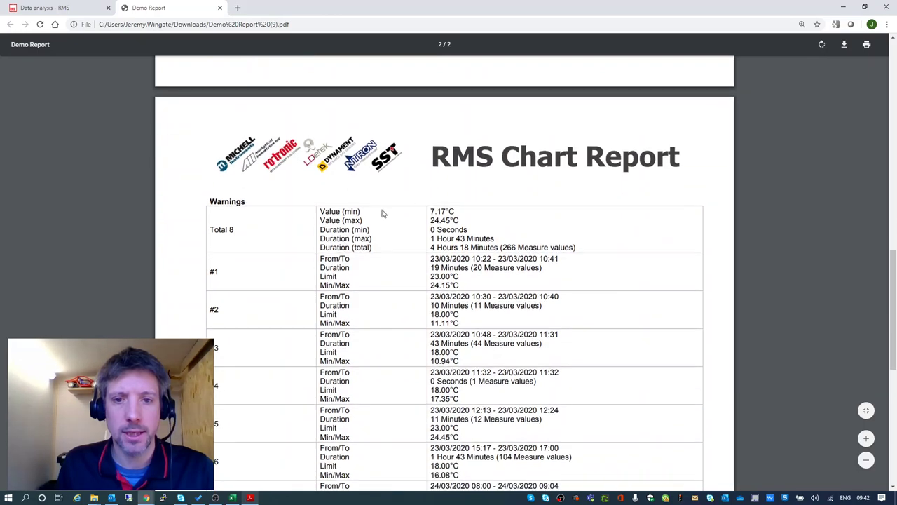
scroll(297, 145, "down", 2)
scroll(366, 374, "down", 2)
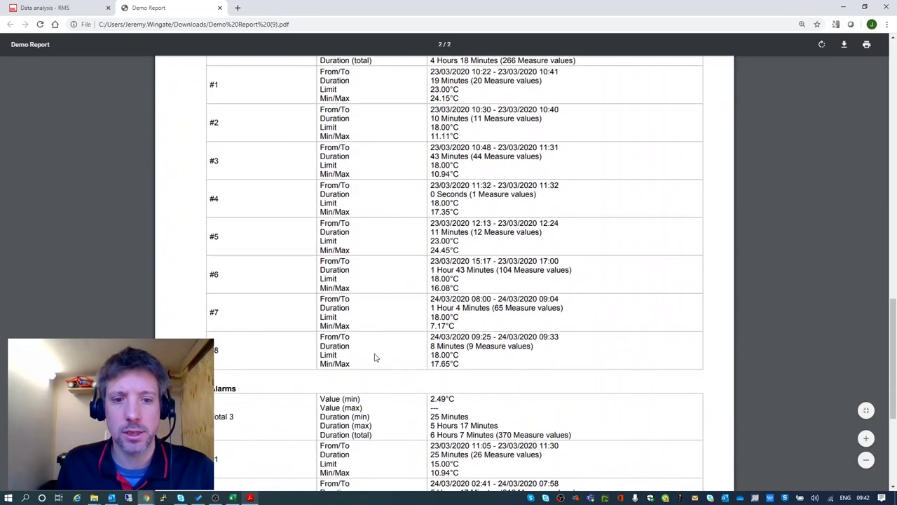
scroll(420, 422, "up", 1)
scroll(284, 74, "up", 1)
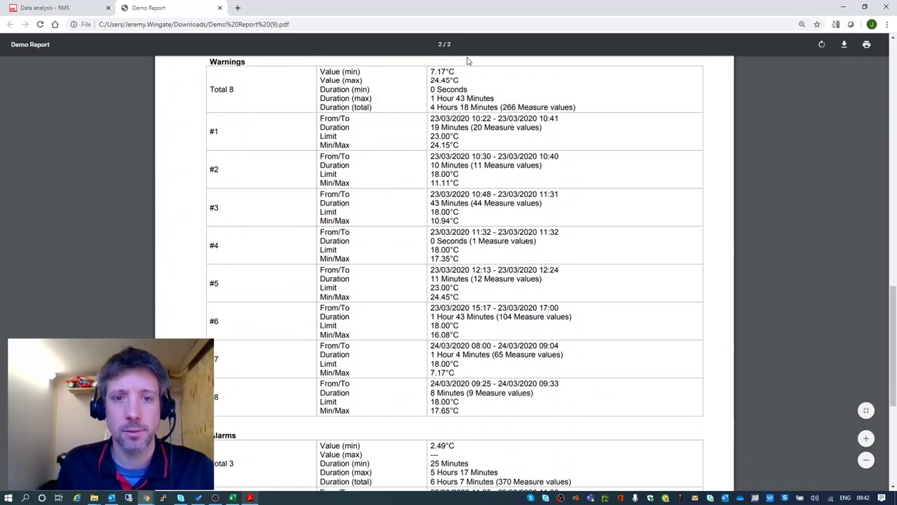
left_click_drag(427, 107, 581, 108)
left_click(583, 106)
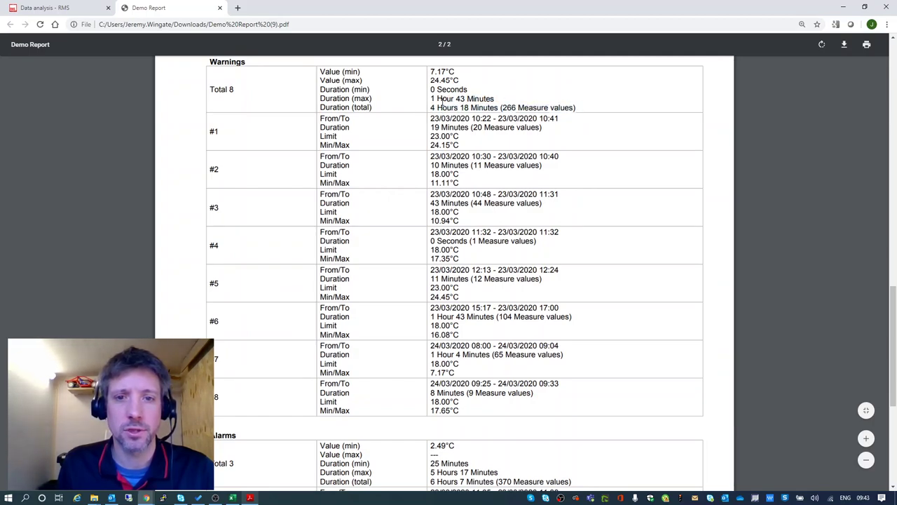
left_click_drag(430, 107, 590, 108)
left_click(591, 108)
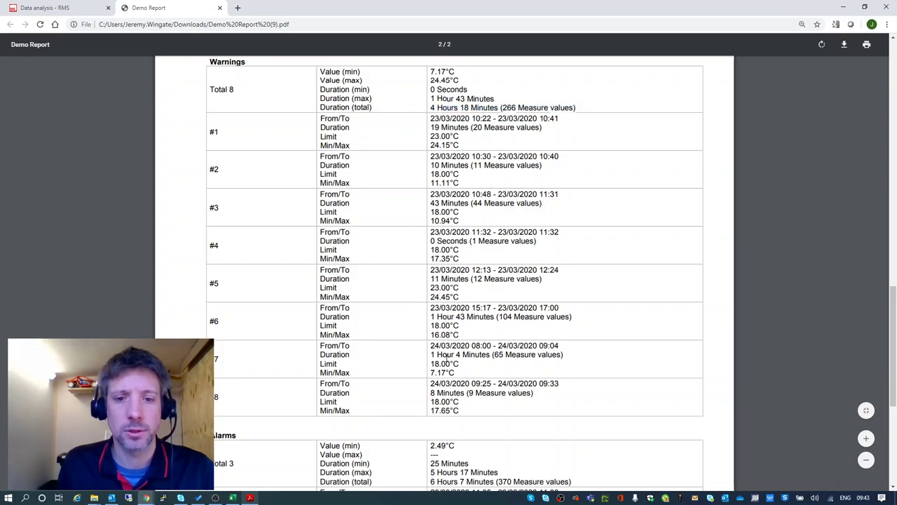
scroll(429, 429, "up", 2)
scroll(457, 405, "down", 4)
scroll(457, 405, "down", 2)
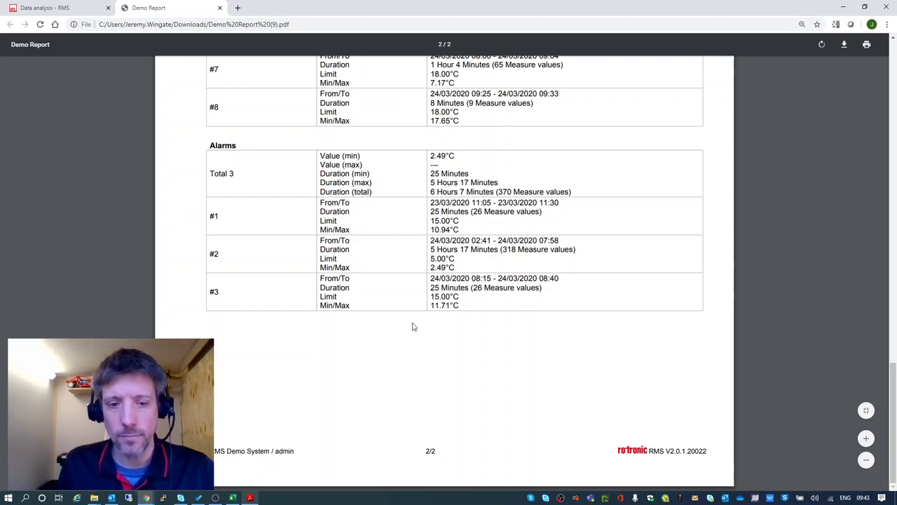
Select the 'MS Demo System' footer text and the user name in the footer
left_click_drag(213, 450, 306, 453)
left_click(300, 452)
left_click(290, 452)
left_click(287, 455)
left_click(300, 452)
left_click(299, 456)
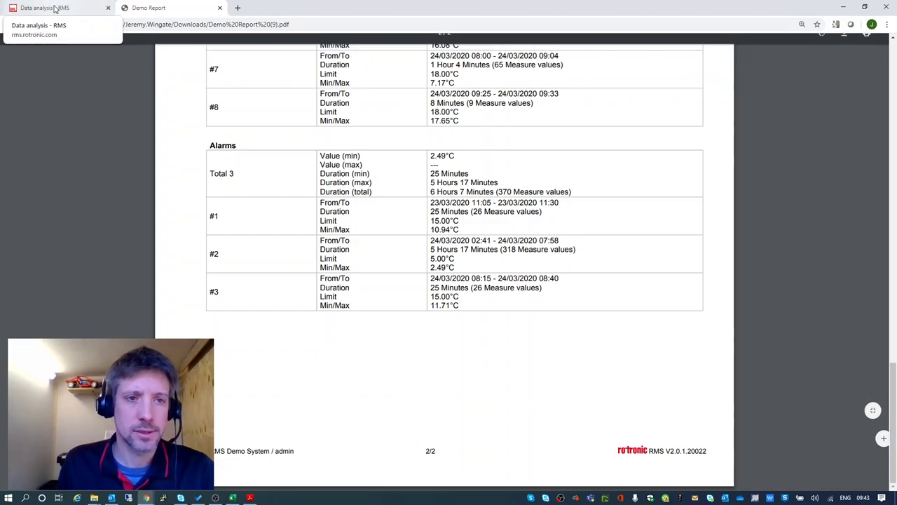
Close the Demo Report PDF and open the 'RMS Report: Daily Email Report' email in Outlook
left_click(220, 8)
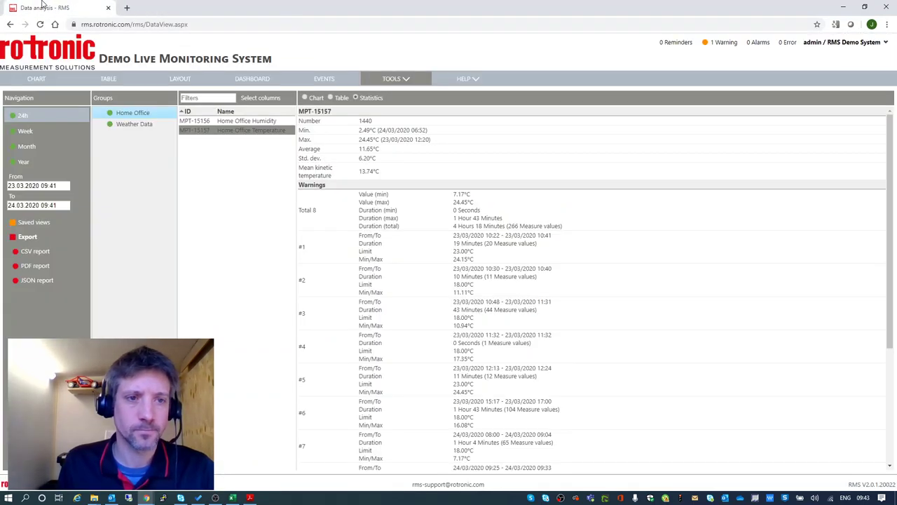
left_click(111, 498)
left_click(219, 155)
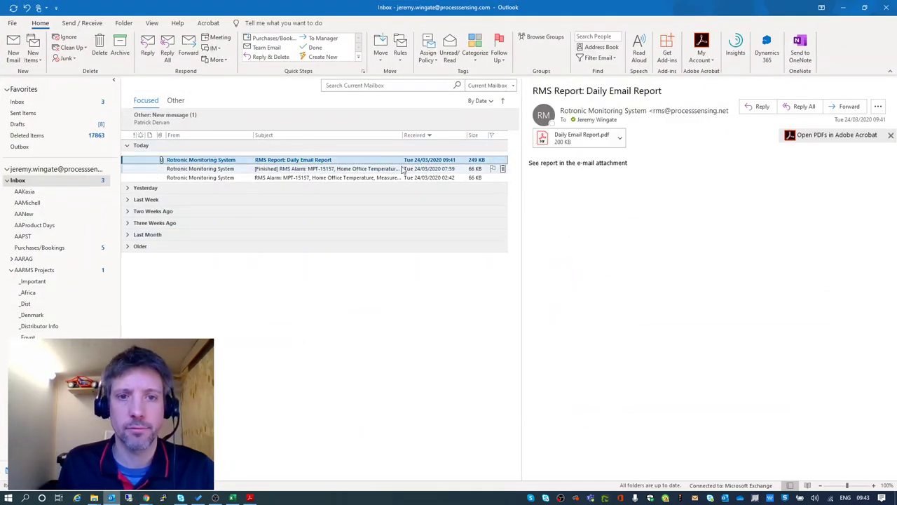
Open the Daily Email Report.pdf attachment and scroll through both pages of the RMS Chart Report
left_click(586, 140)
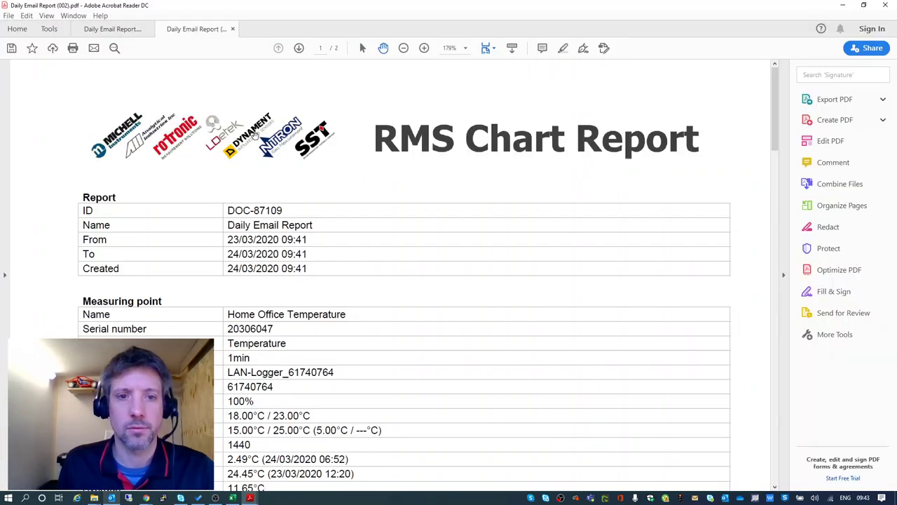
scroll(357, 274, "down", 3)
scroll(357, 274, "up", 3)
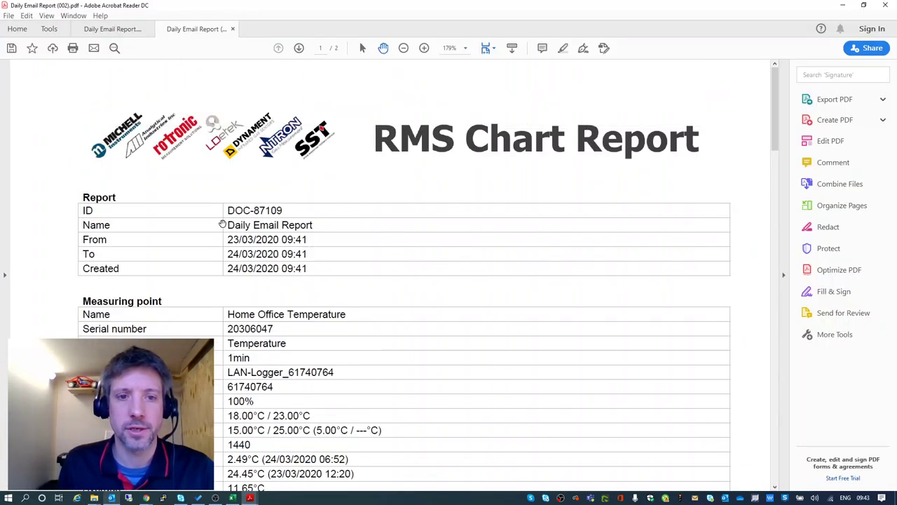
scroll(384, 356, "down", 3)
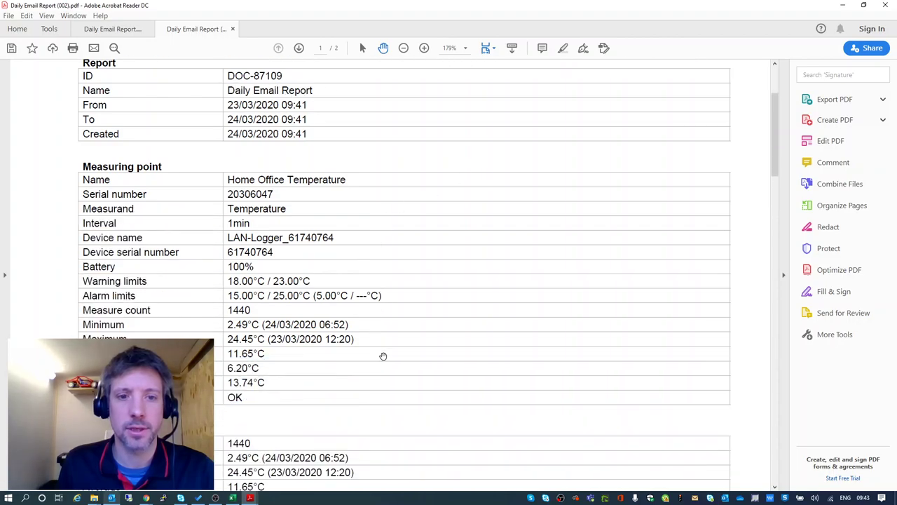
scroll(282, 172, "up", 2)
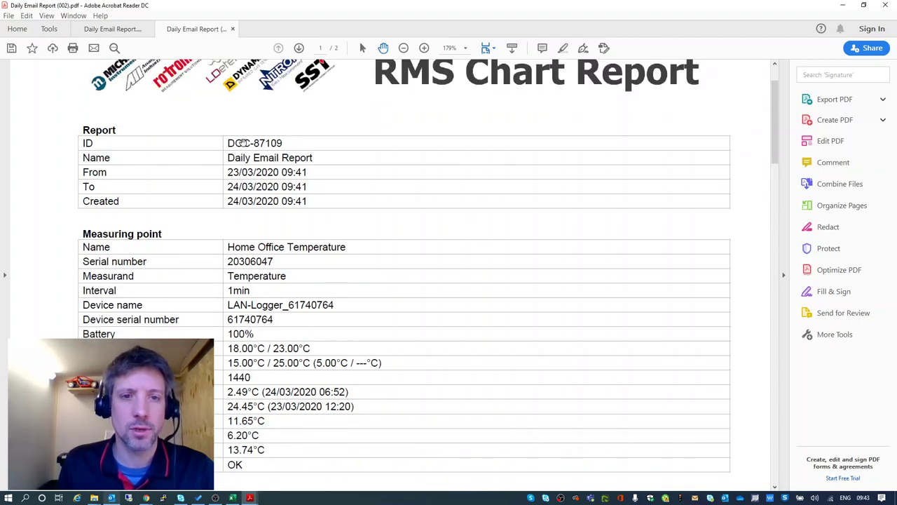
scroll(330, 231, "down", 3)
scroll(339, 245, "down", 15)
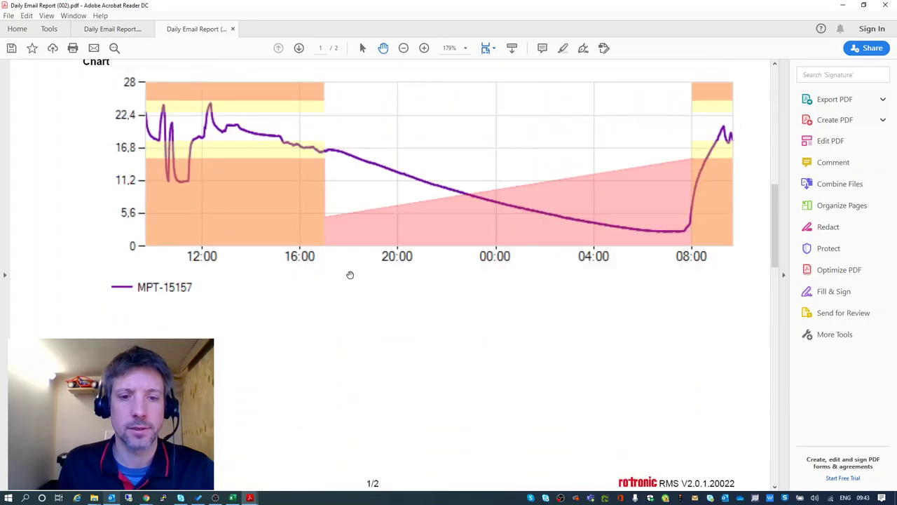
scroll(370, 318, "down", 10)
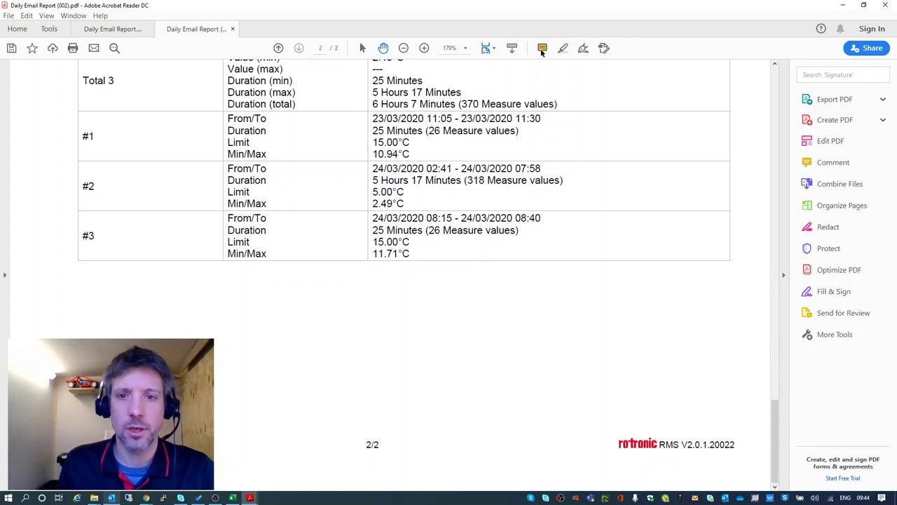
Add a sticky-note comment reading 'demo' beside DOC-87109 on the report's first page
left_click_drag(769, 403, 774, 67)
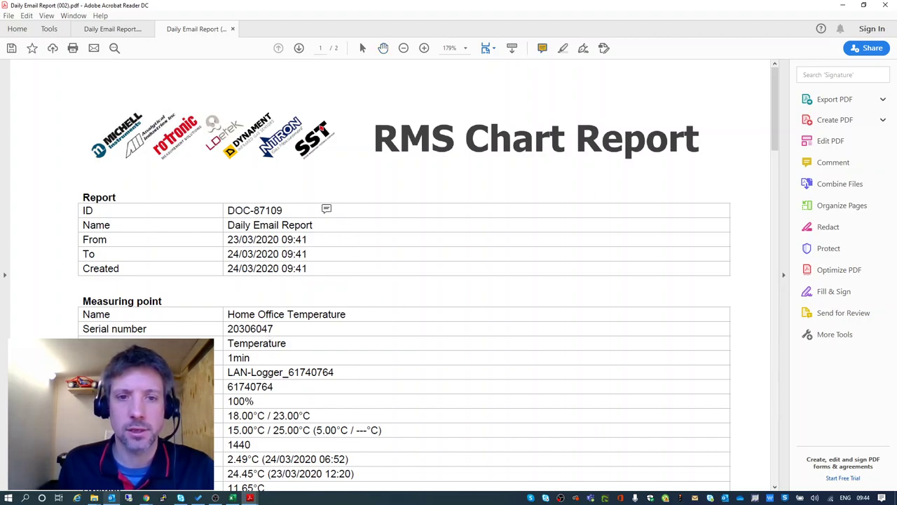
left_click(324, 205)
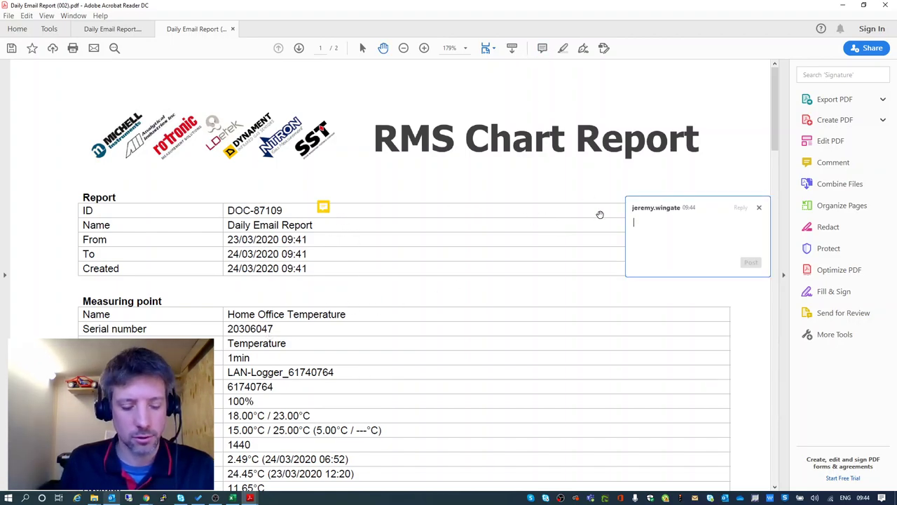
type("demo")
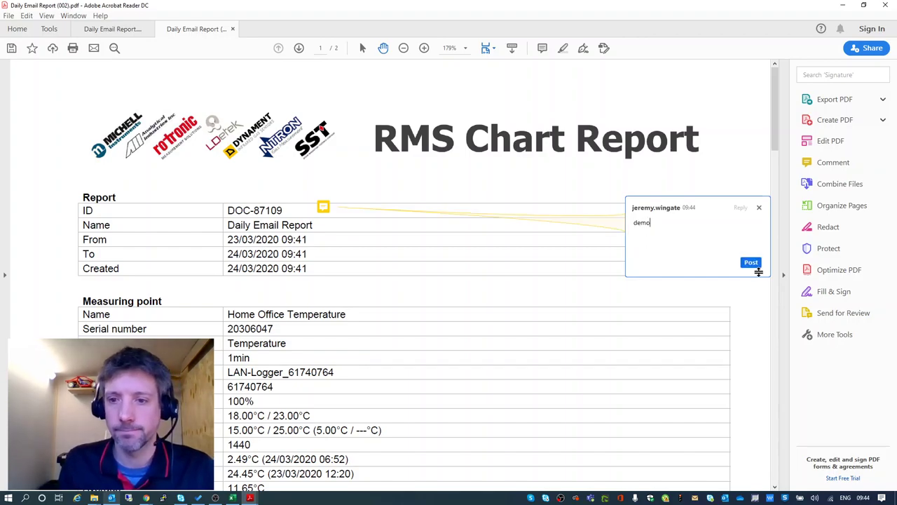
left_click(750, 262)
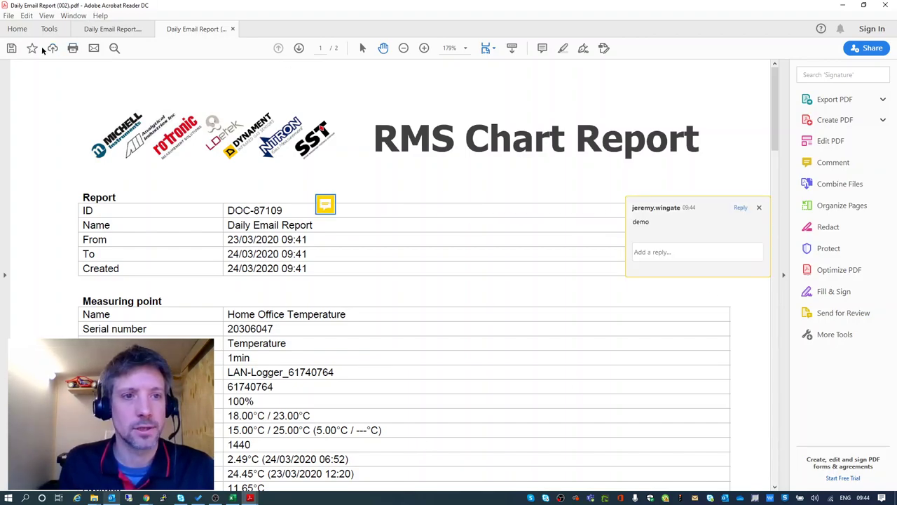
Save the commented report as a copy named Daily Email Report (002).pdf in Downloads
left_click(8, 16)
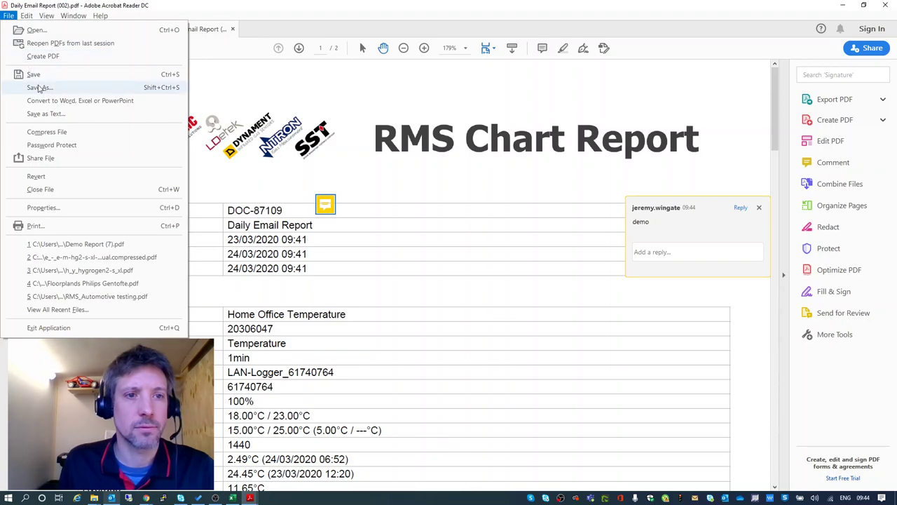
left_click(39, 88)
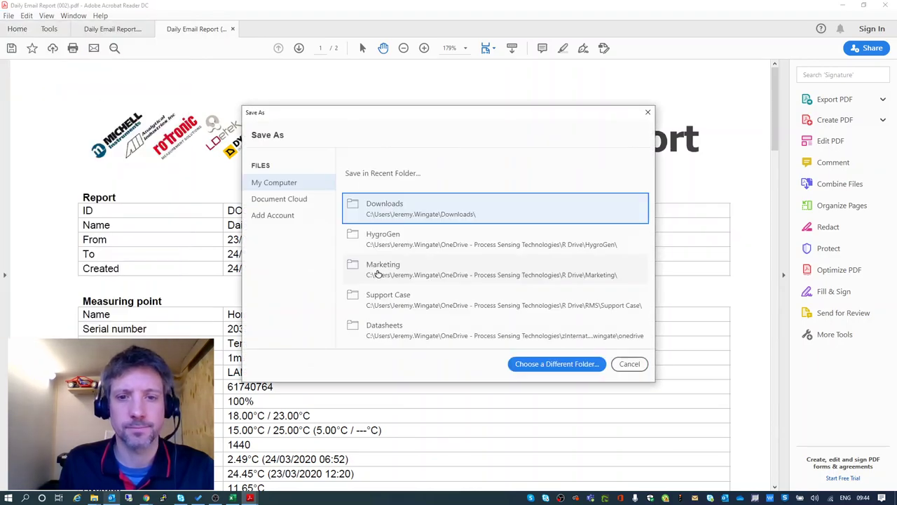
left_click(478, 214)
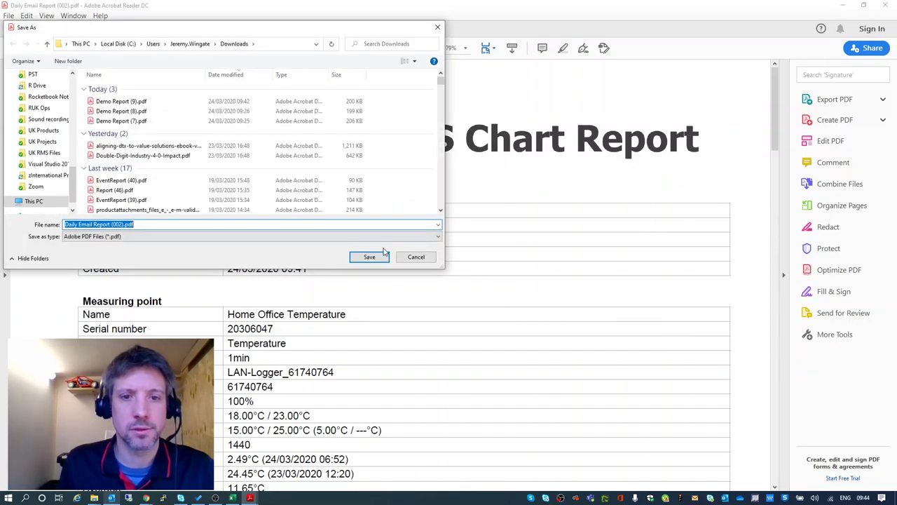
left_click(382, 256)
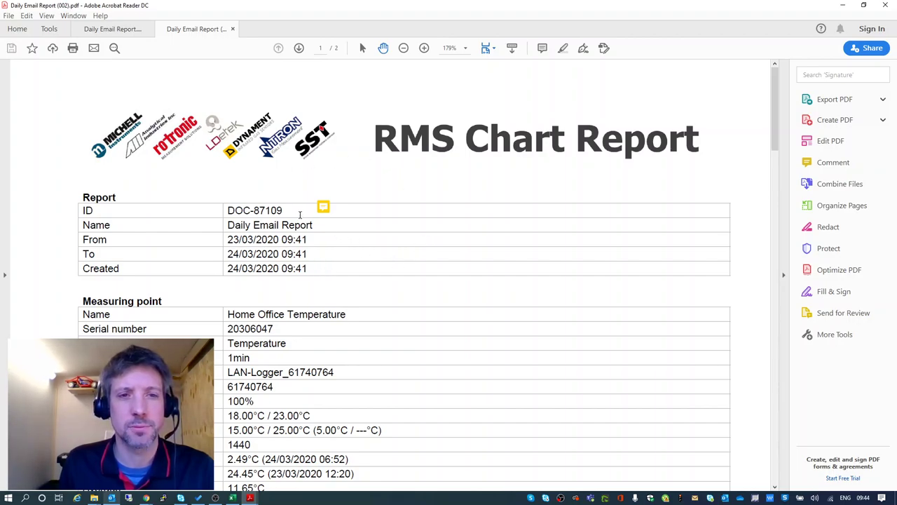
Validate Daily Email Report (002).pdf from Downloads in the RMS Events log and dismiss the rejection error
left_click(843, 5)
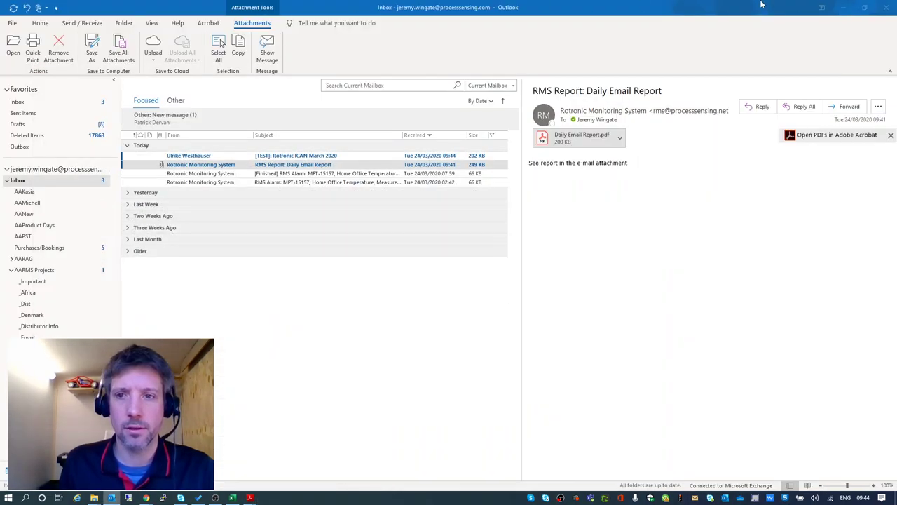
left_click(846, 8)
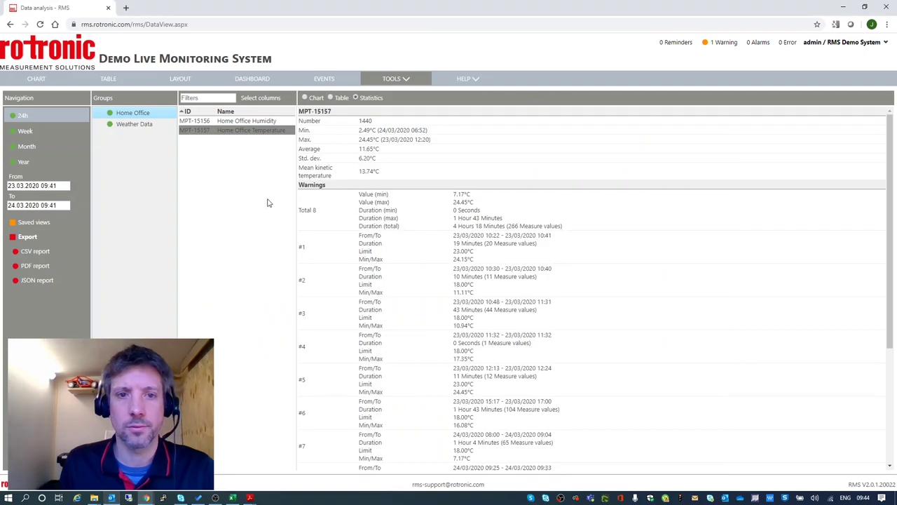
left_click(317, 81)
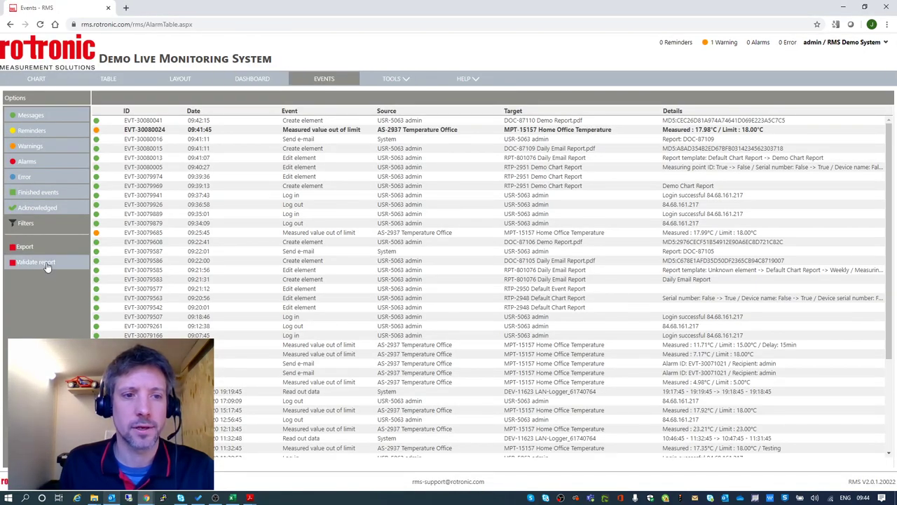
left_click(37, 262)
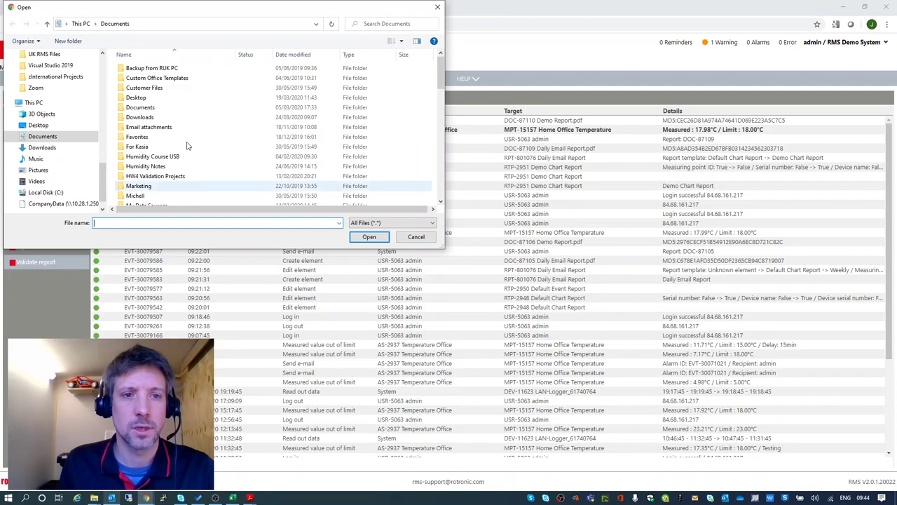
left_click(49, 148)
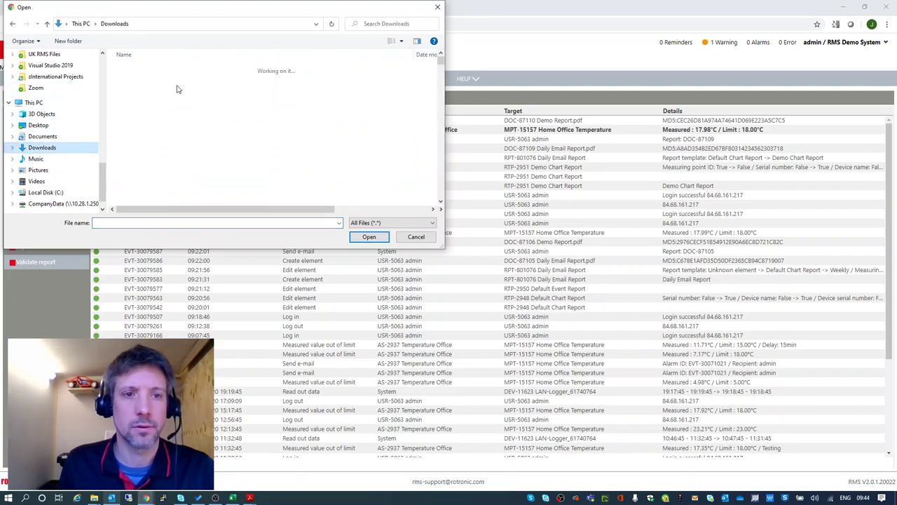
left_click(169, 81)
left_click(369, 237)
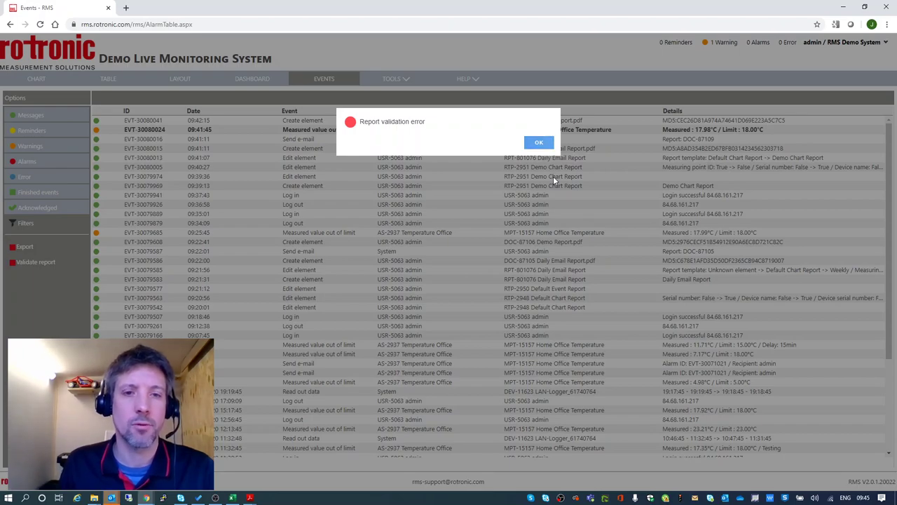
left_click(539, 143)
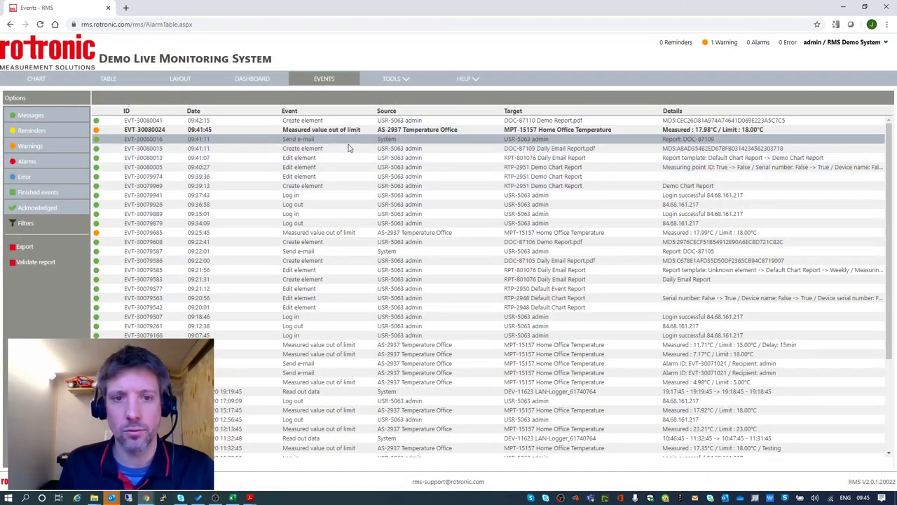
Download the original DOC-87109 Daily Email Report.pdf from Tools > Documents > Reports
double_click(576, 150)
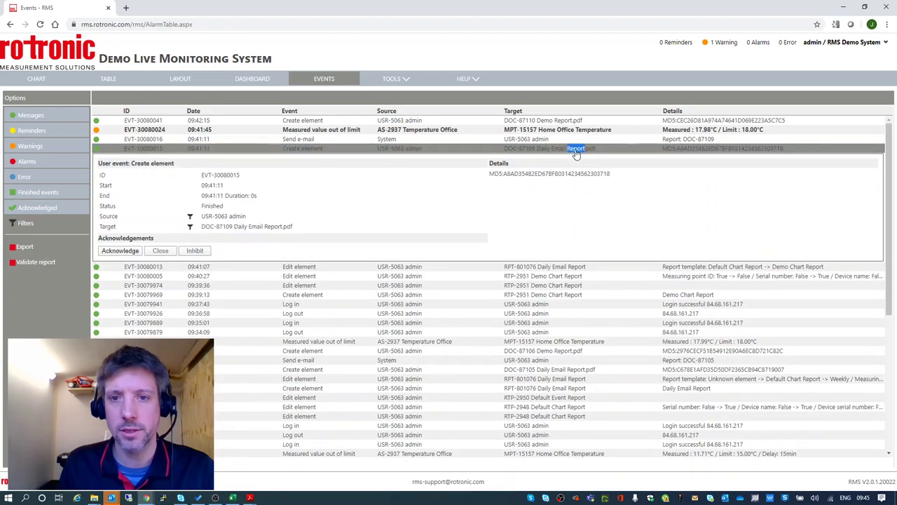
mouse_move(396, 78)
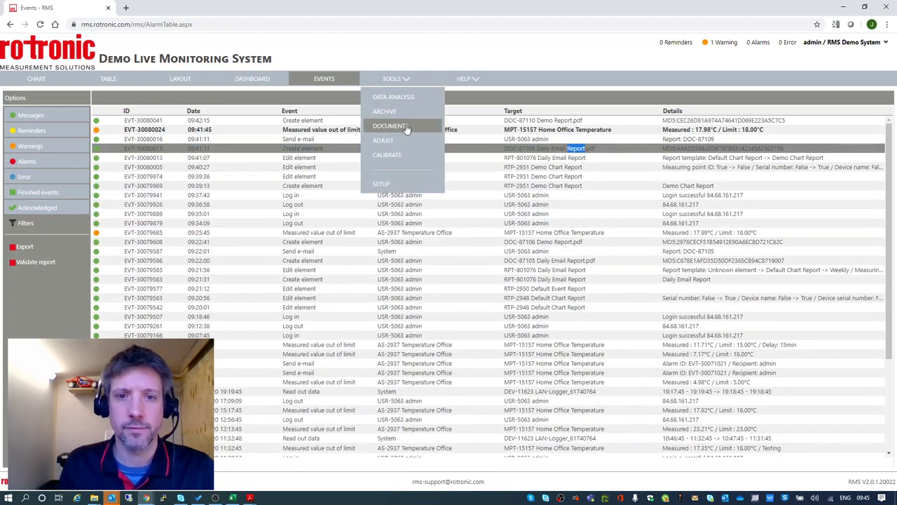
left_click(406, 126)
left_click(183, 98)
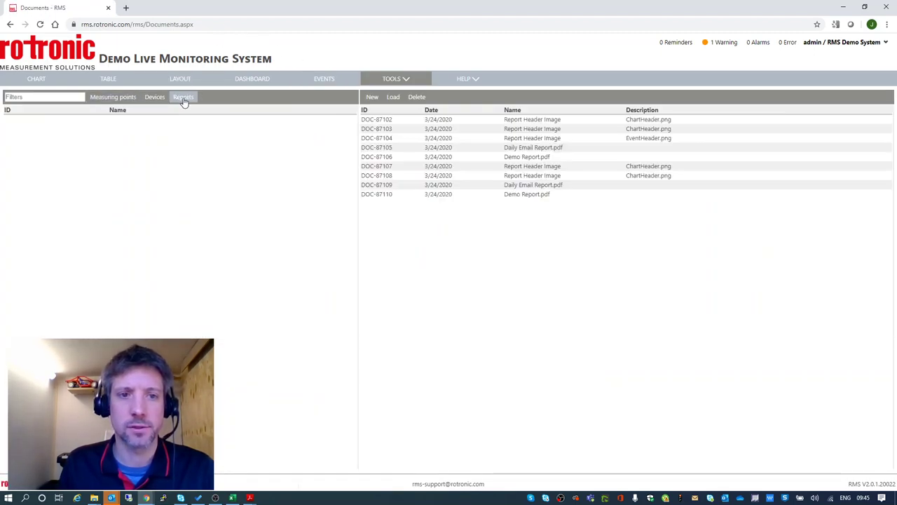
left_click(525, 185)
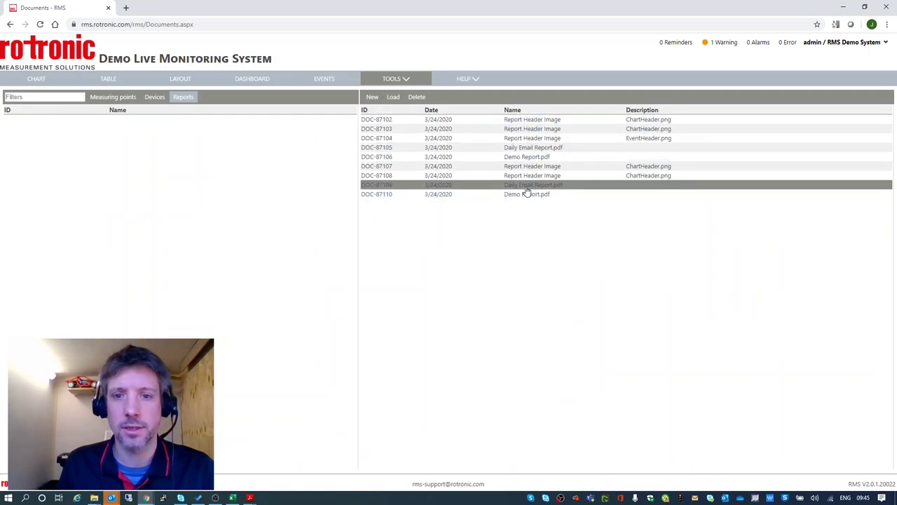
left_click(394, 98)
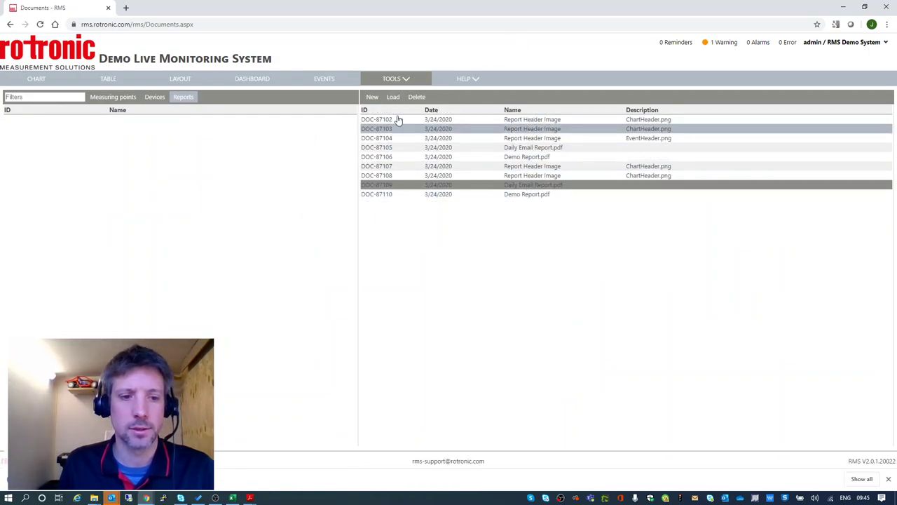
Validate the untouched Daily Email Report.pdf in Events, getting 'Report validation successful, DOC-87109'
left_click(332, 85)
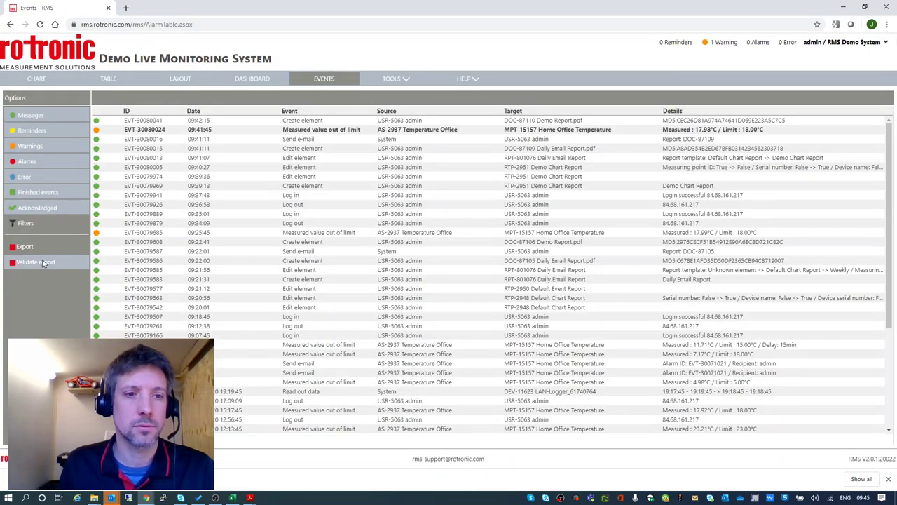
left_click(42, 262)
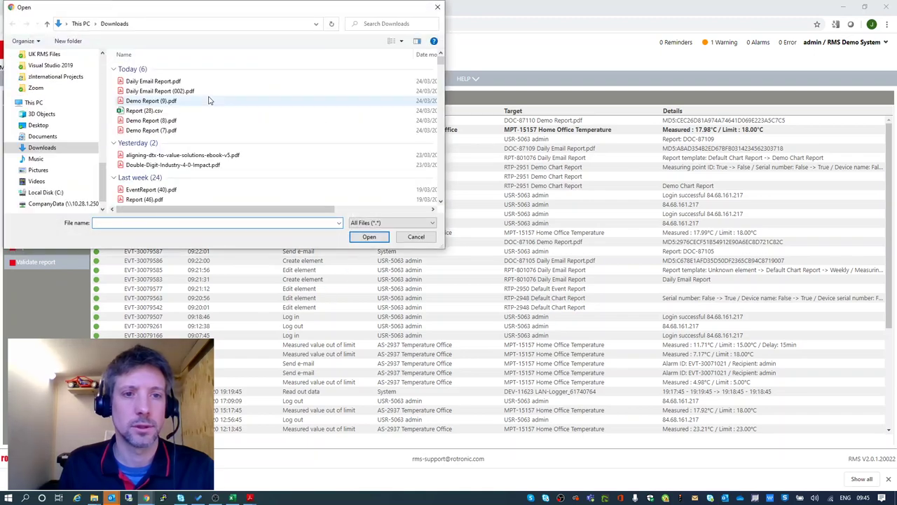
left_click(172, 81)
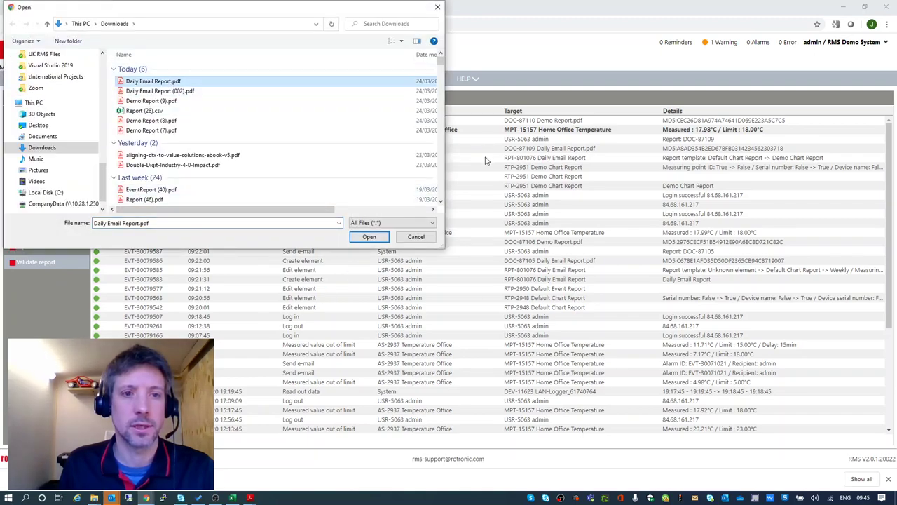
left_click(369, 237)
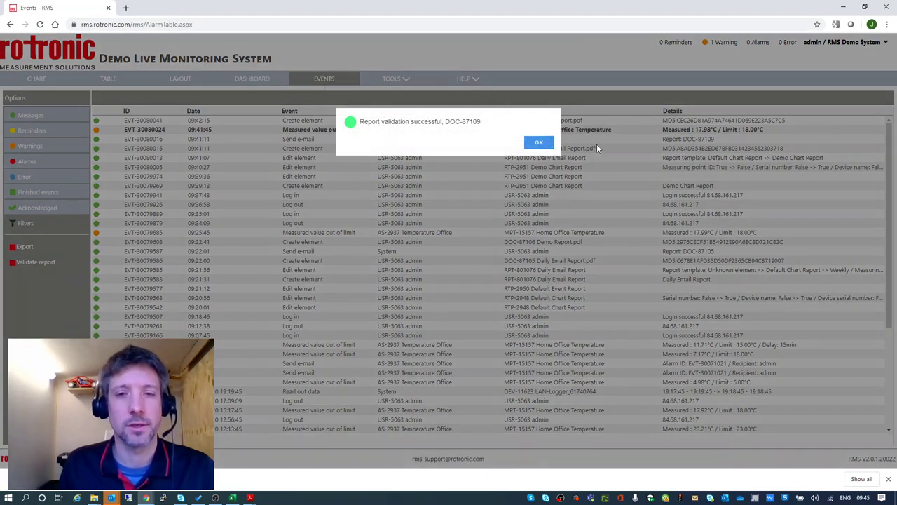
left_click(539, 144)
Export the Home Office Temperature data from Data Analysis as a CSV report
left_click(404, 80)
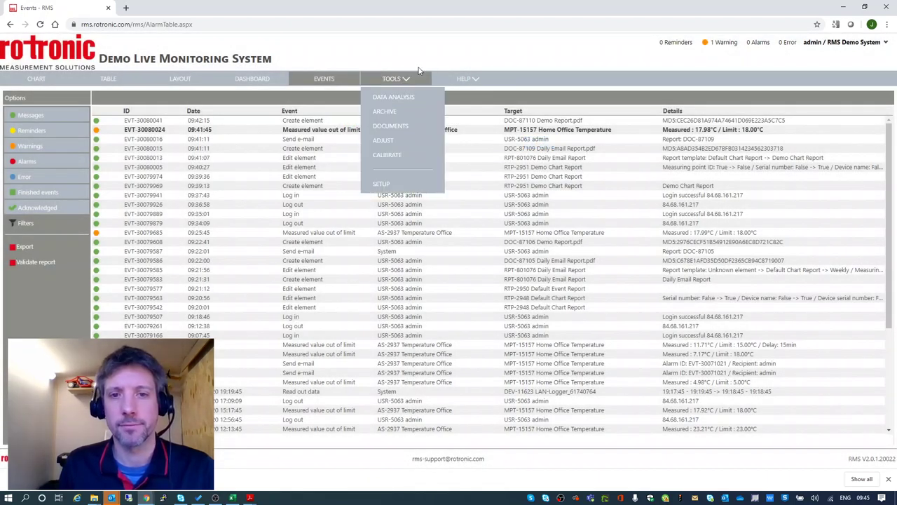
left_click(413, 98)
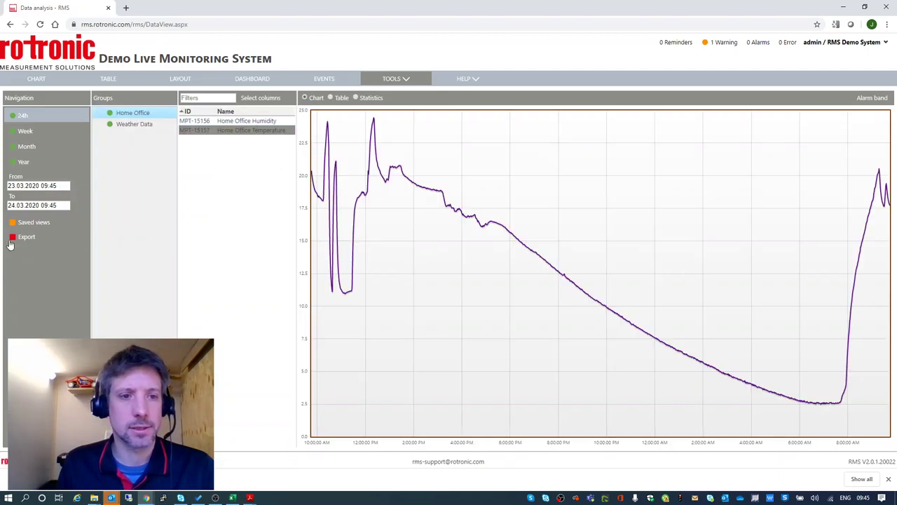
left_click(24, 238)
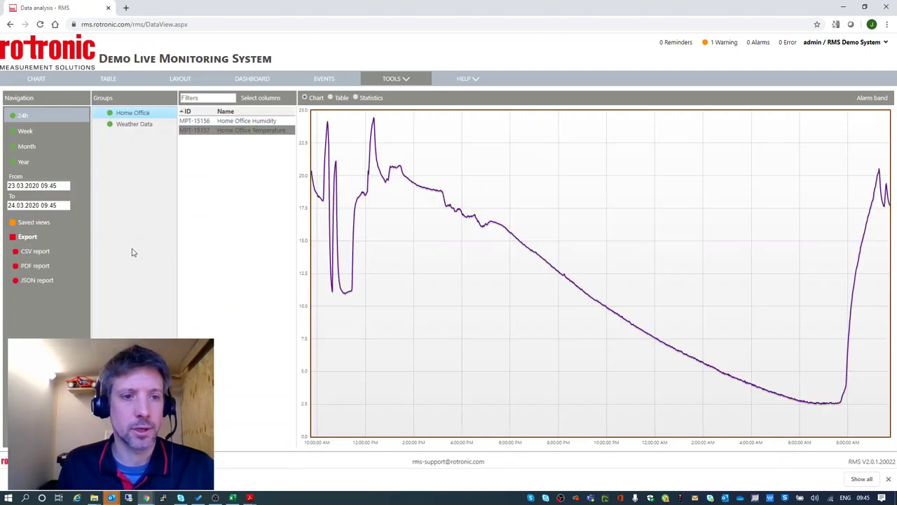
left_click(37, 252)
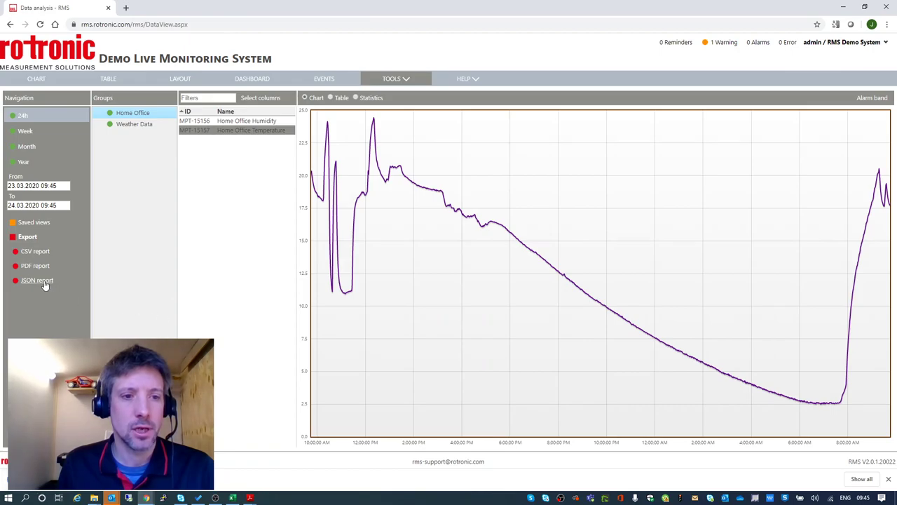
View the same data as a JSON report, inspect its time/value entries, then return to the chart
left_click(37, 280)
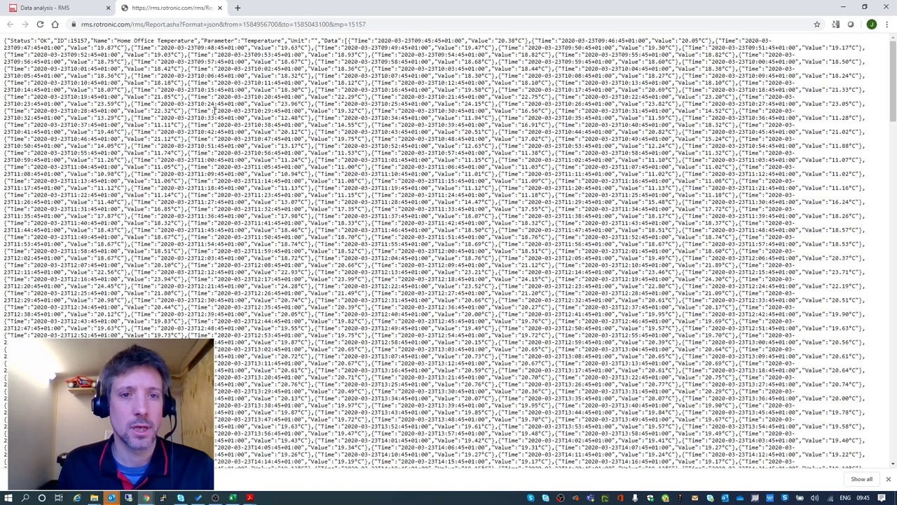
left_click_drag(142, 42, 867, 328)
left_click(867, 328)
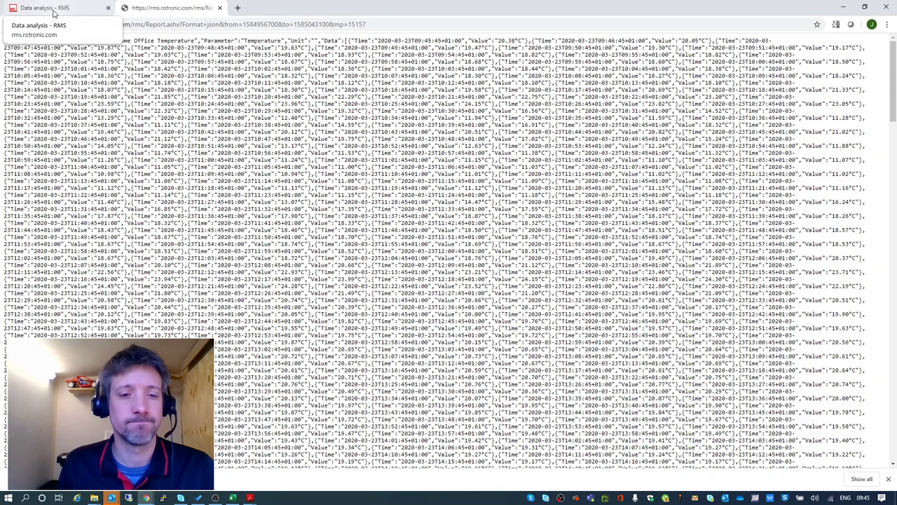
left_click(53, 12)
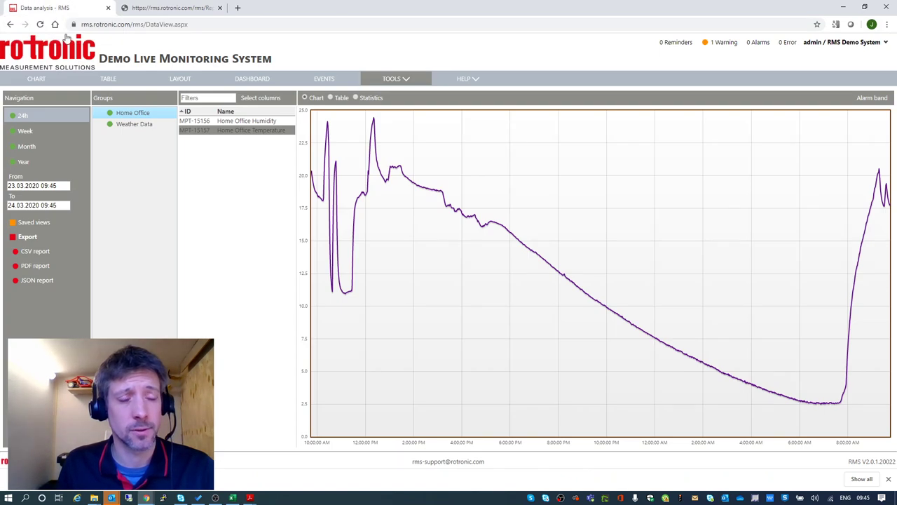